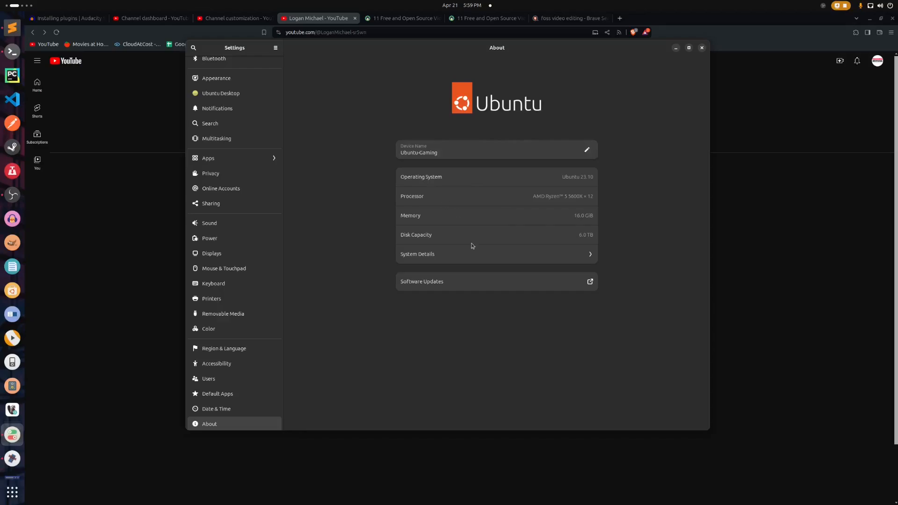
Examine the computer's hardware and software information in System Details, and close it.
click(448, 257)
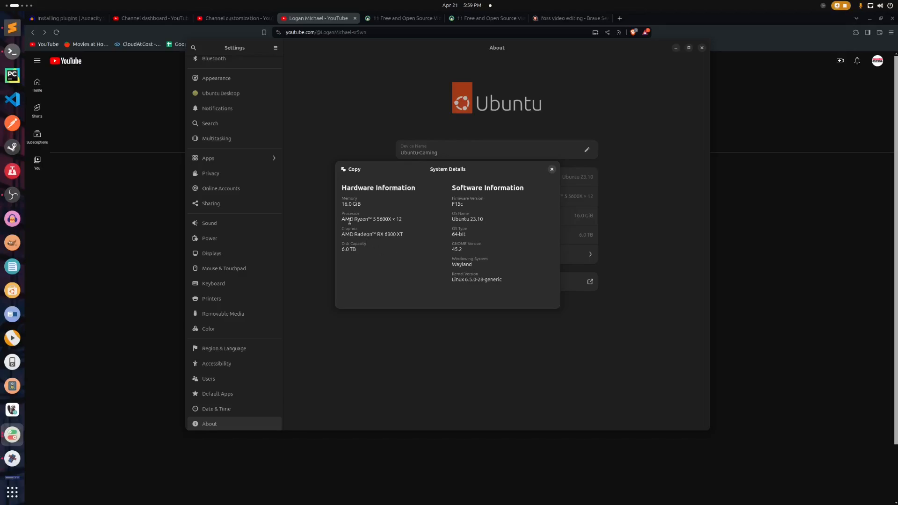
drag(342, 218, 444, 242)
click(389, 219)
click(552, 170)
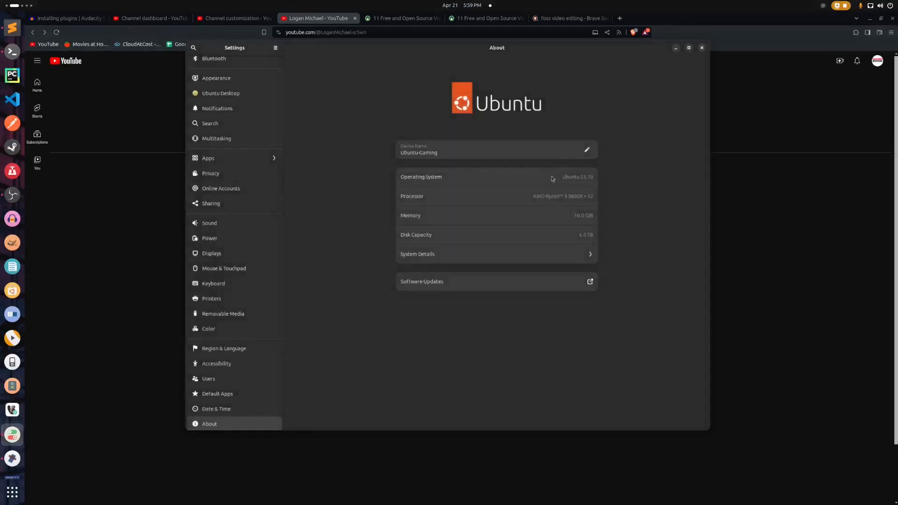
Minimize the Settings window to get back to the browser.
drag(469, 47, 477, 32)
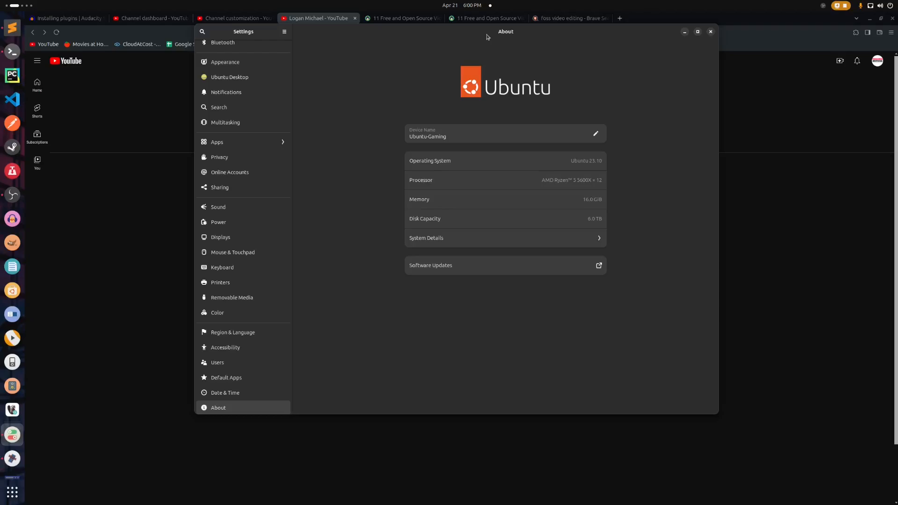
drag(574, 34, 572, 64)
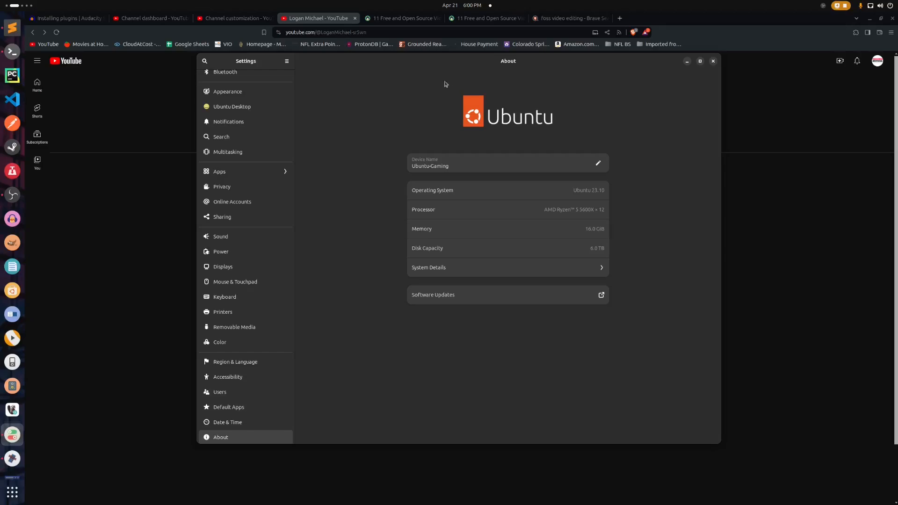
click(687, 61)
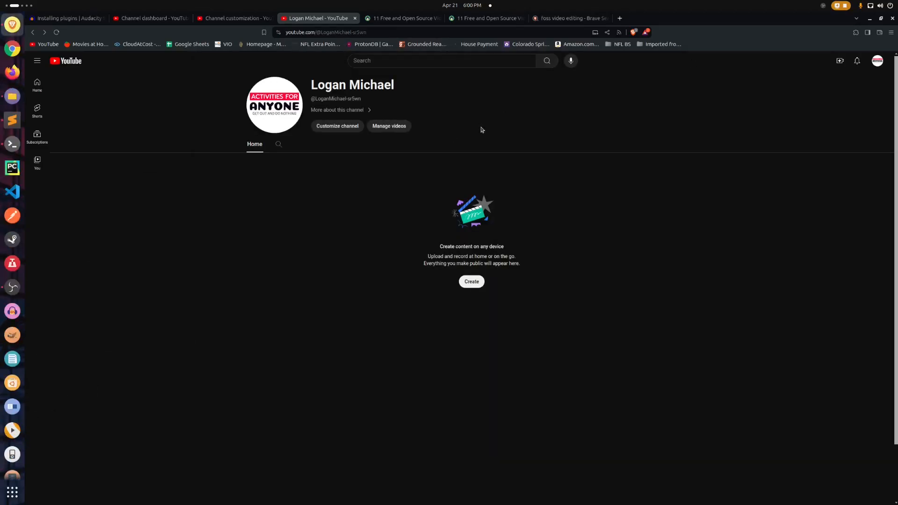
click(877, 62)
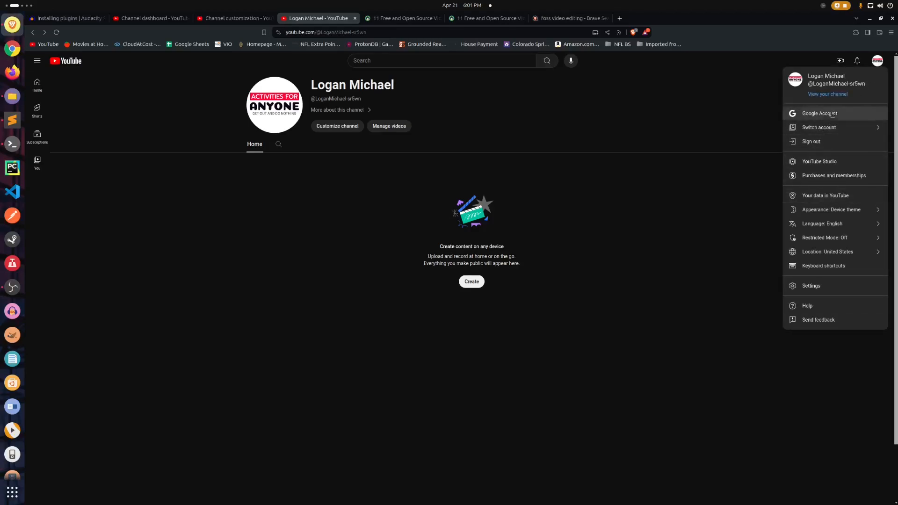
click(826, 146)
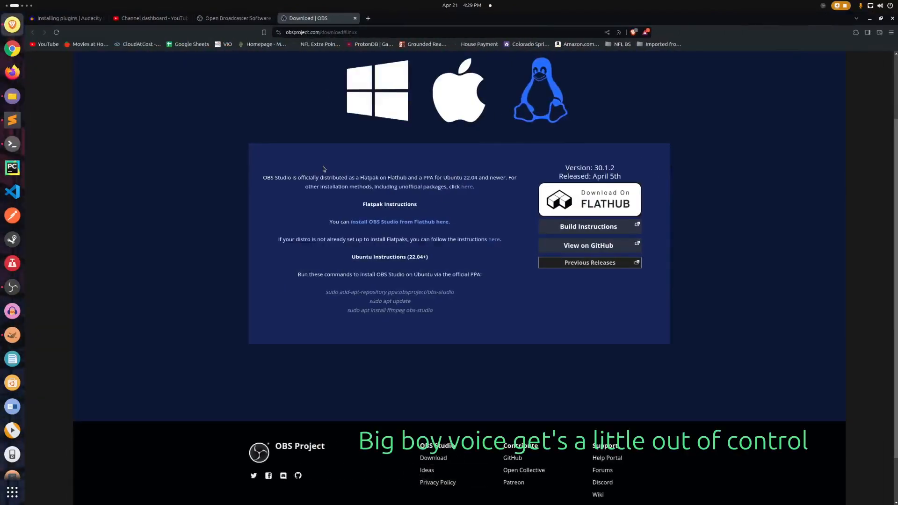
Open the channel's Branding customization from the Studio dashboard and look at the file chooser for changing the profile picture.
click(154, 18)
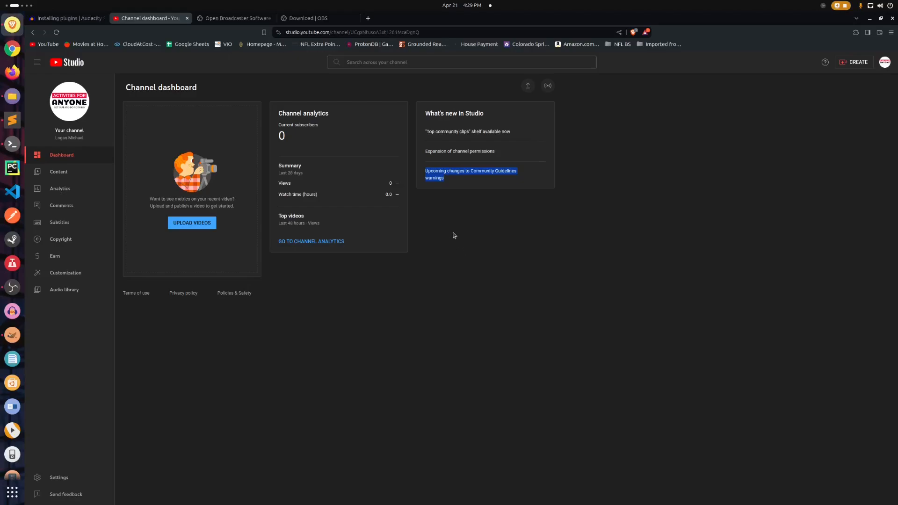
click(71, 104)
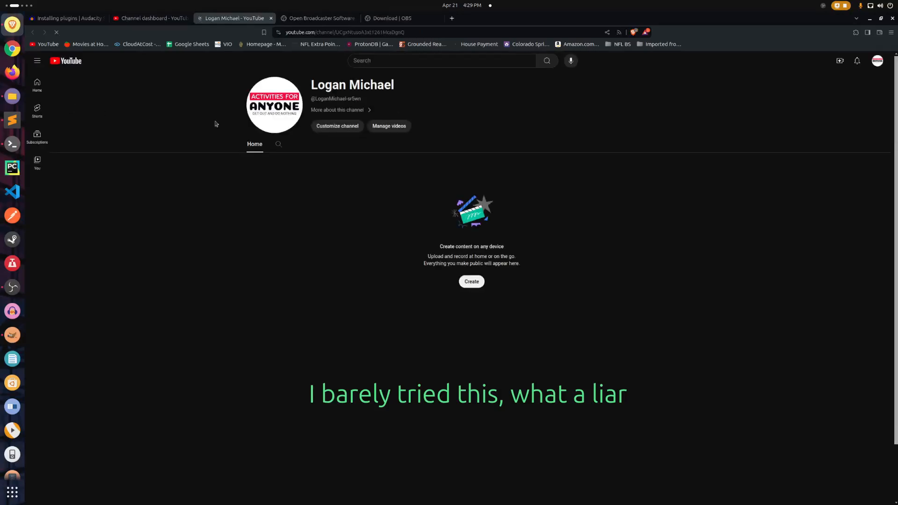
click(341, 133)
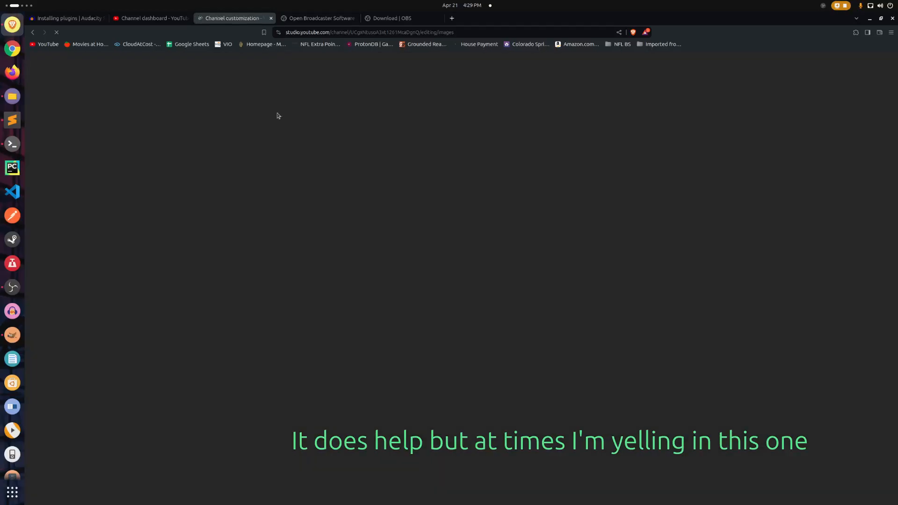
click(245, 179)
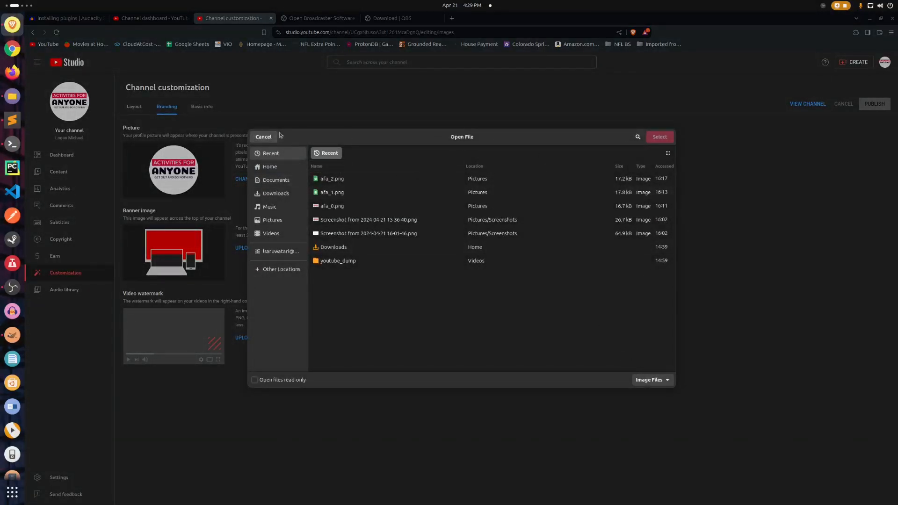
click(267, 138)
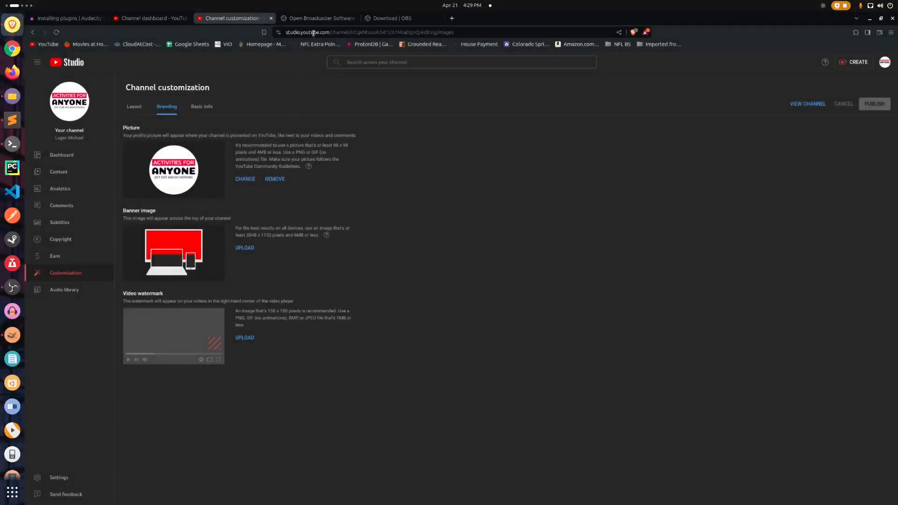
Search the web for "ai logo generator" in a new tab and open LogoAI's logo maker.
click(85, 19)
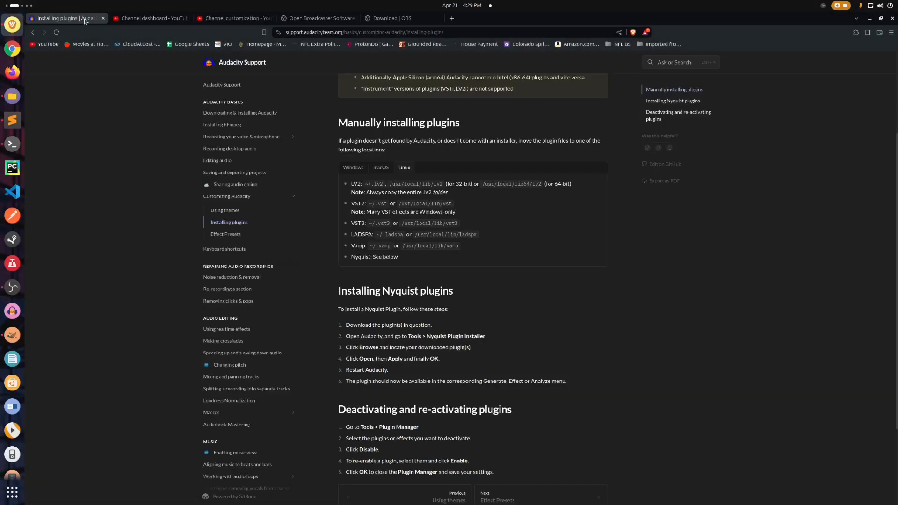
click(451, 18)
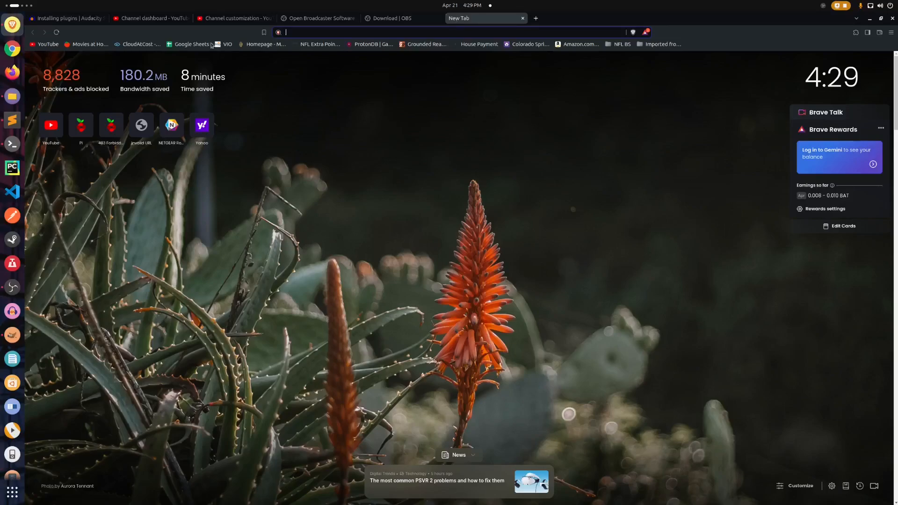
click(232, 18)
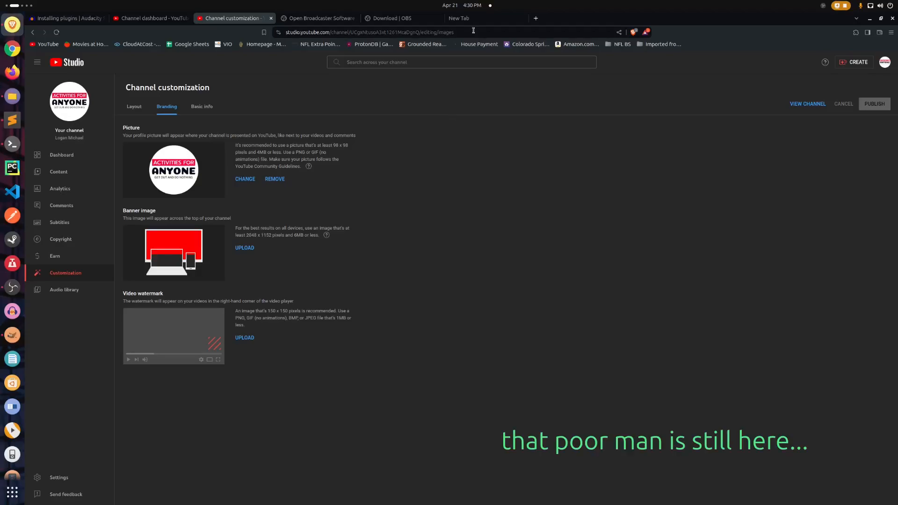
click(458, 18)
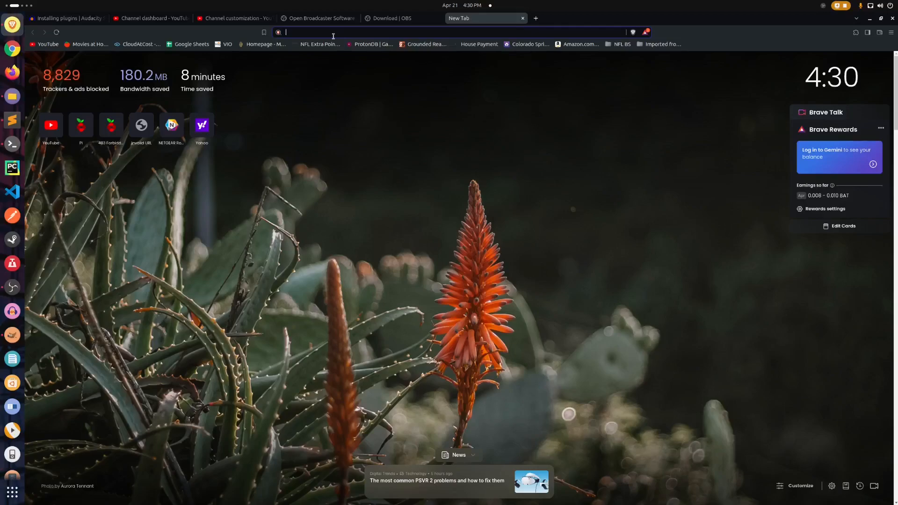
text(ai logo generator)
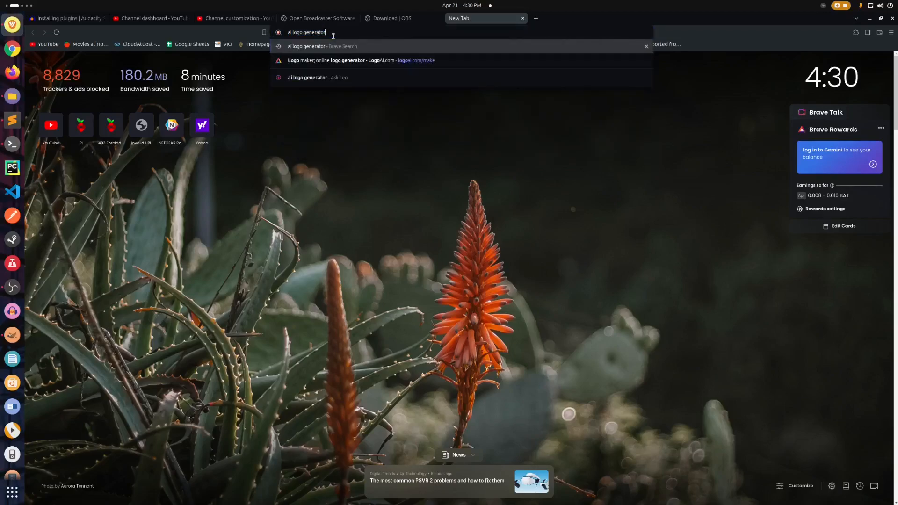
key(Return)
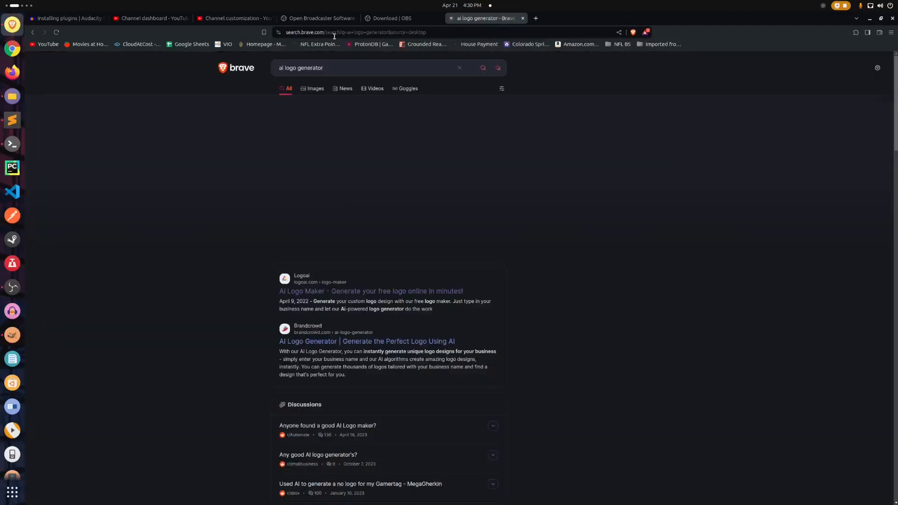
click(401, 290)
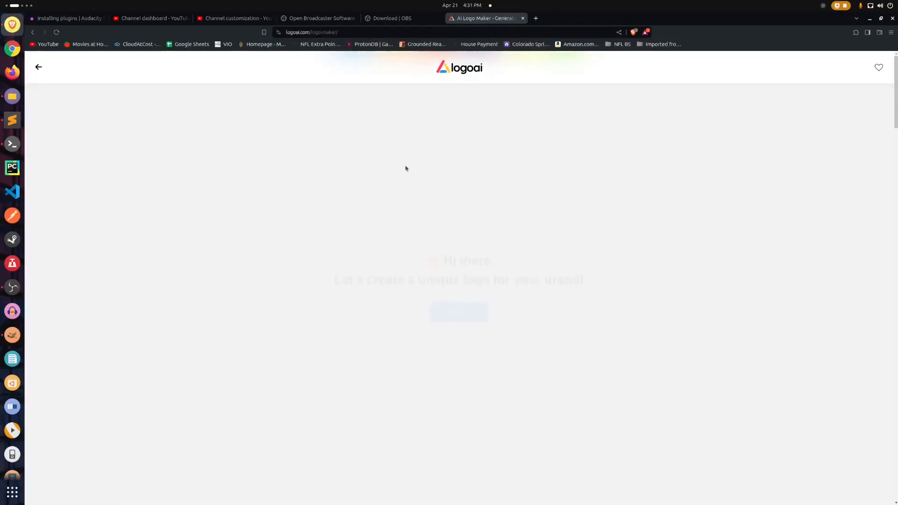
Start a new logo with the name "activities for anyone" and the slogan "get out and do nothing".
click(460, 318)
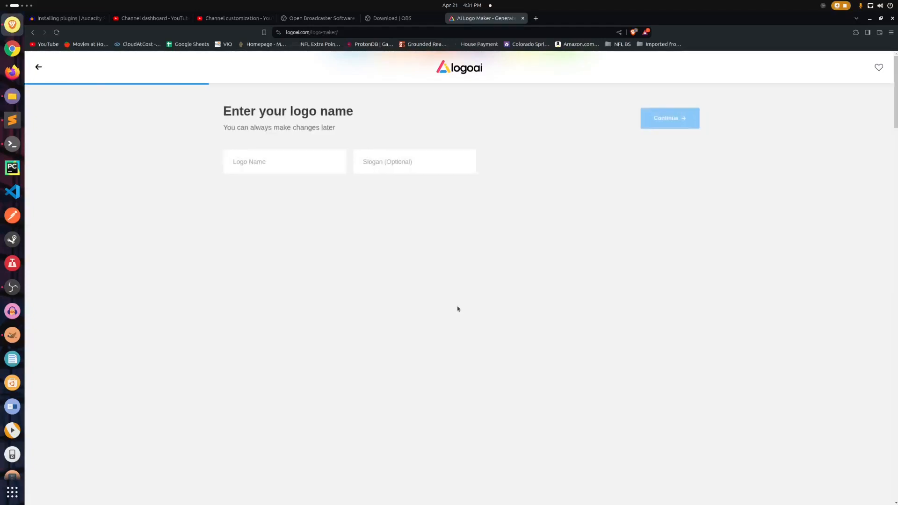
click(276, 166)
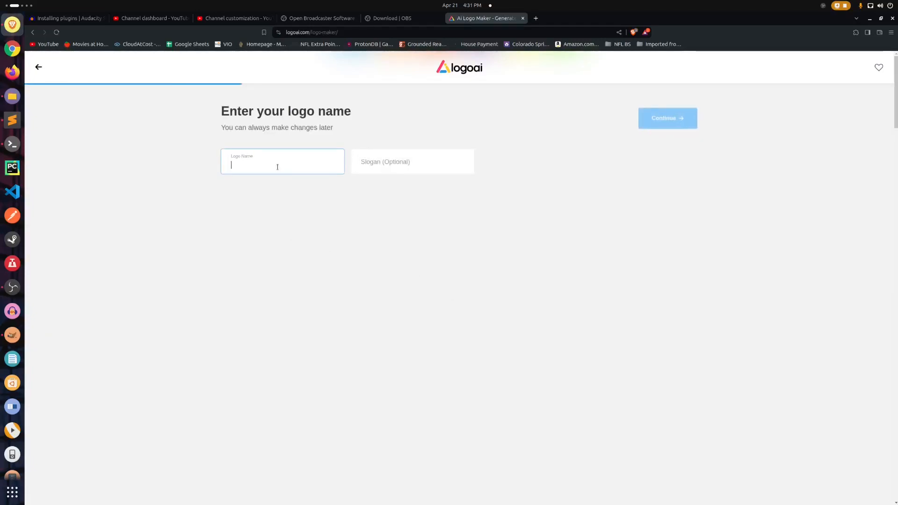
text(any)
key(BackSpace)
key(BackSpace)
text(ac)
key(BackSpace)
key(BackSpace)
text(ctivities for anyone)
key(Tab)
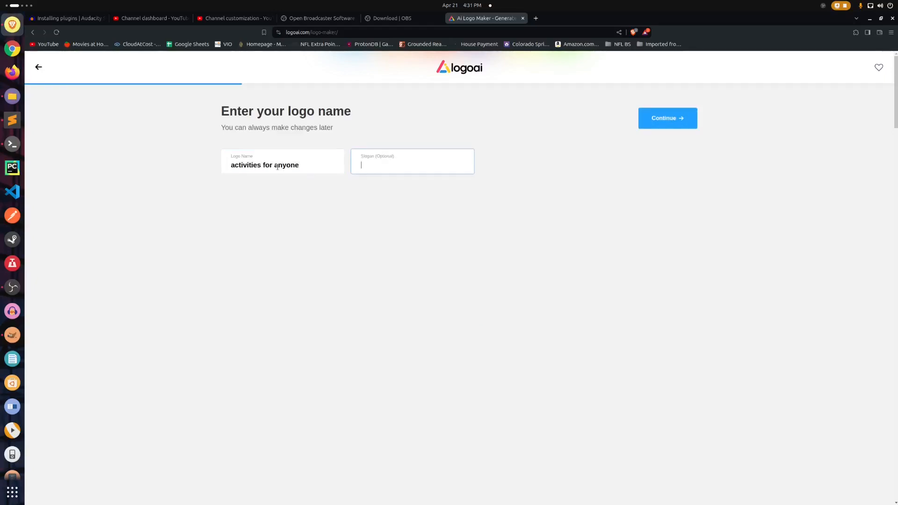
text(get out and do nothing)
click(254, 166)
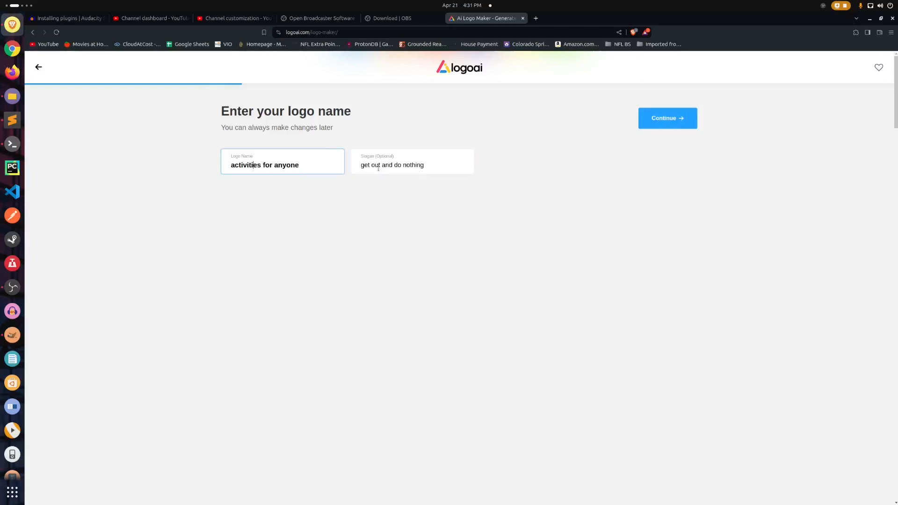
drag(358, 166, 449, 169)
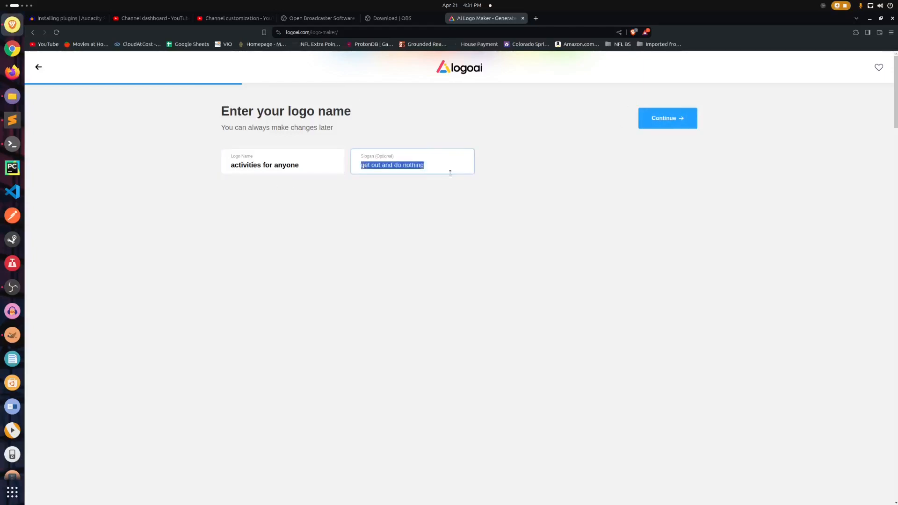
click(663, 118)
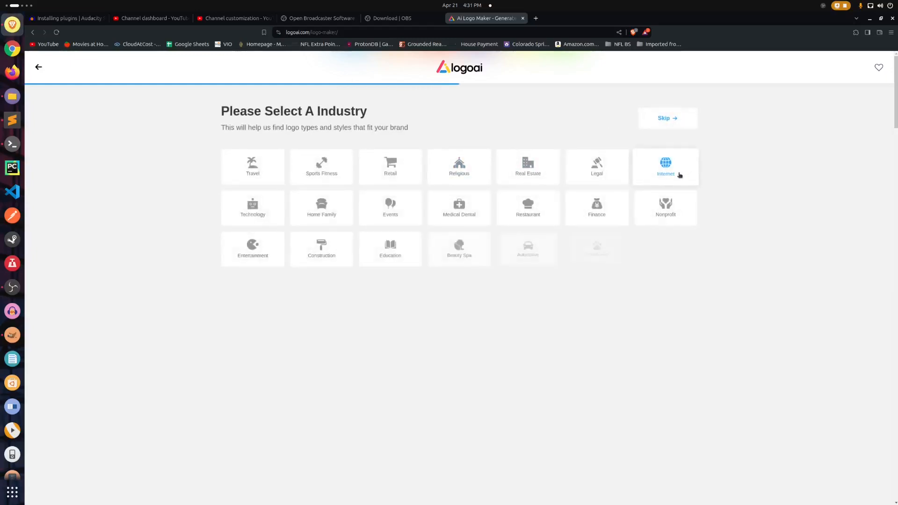
Generate logo proposals for the Internet industry with the Pastel color scheme and the Elegant font style.
click(674, 172)
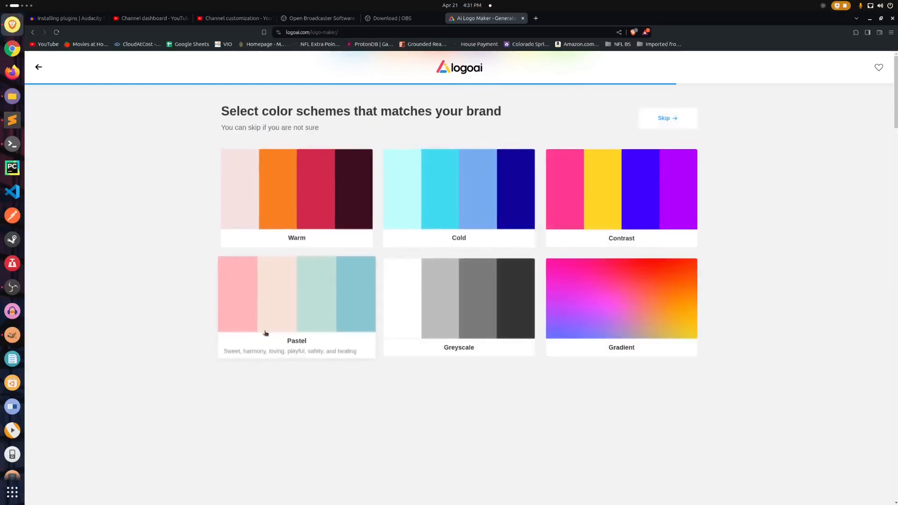
click(295, 307)
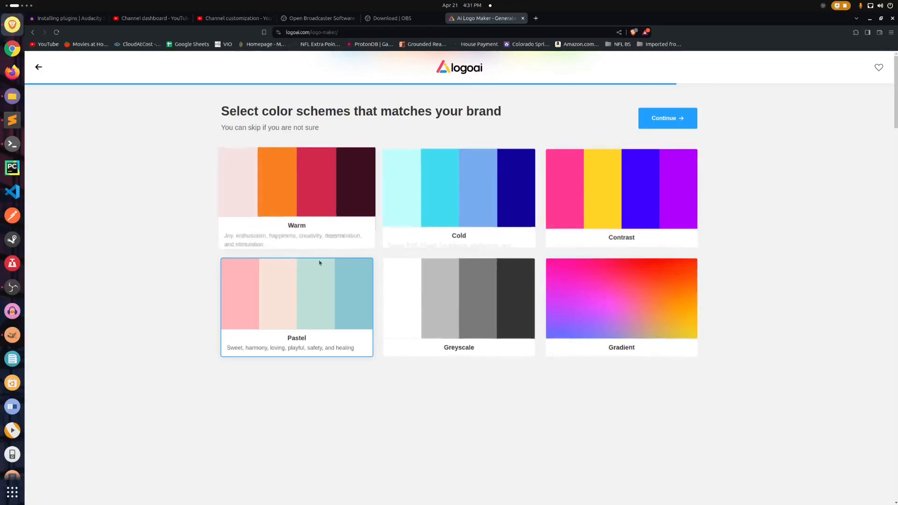
click(662, 117)
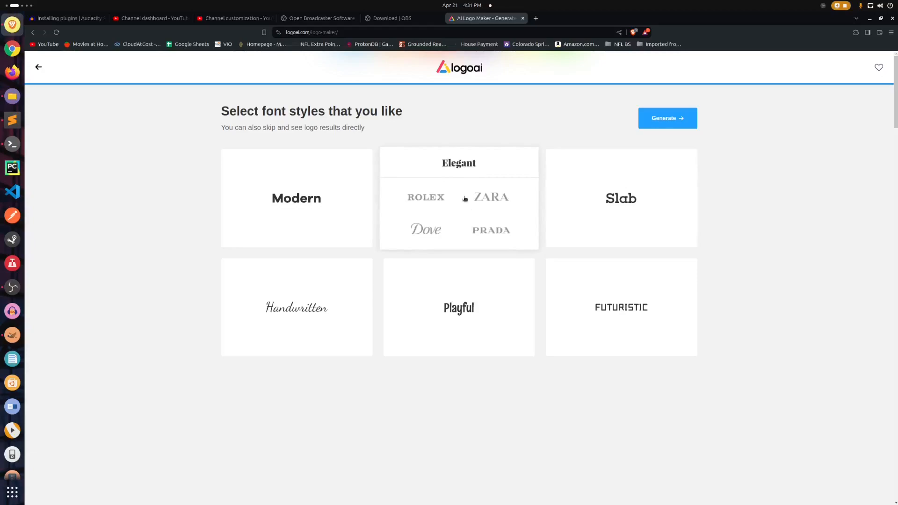
click(464, 195)
click(650, 117)
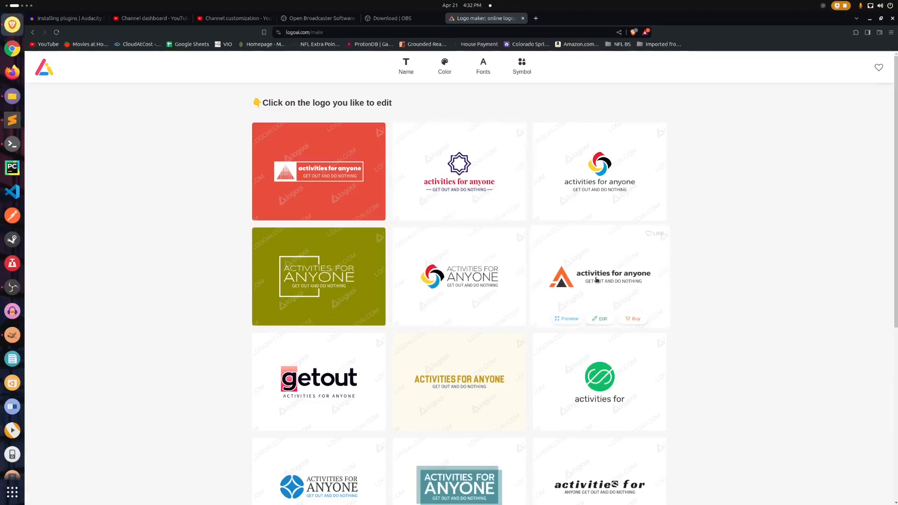
Open the logo with the orange triangle symbol in the logo editor and preview it at full size.
click(567, 318)
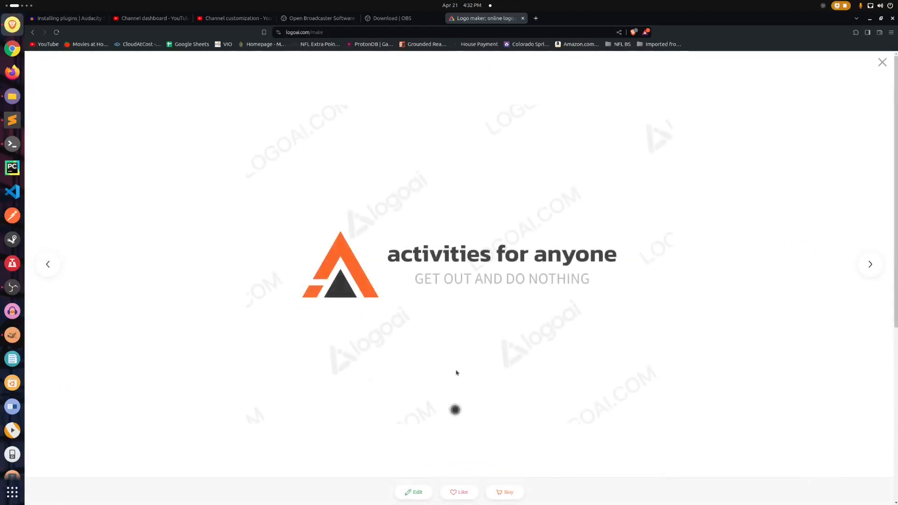
click(416, 491)
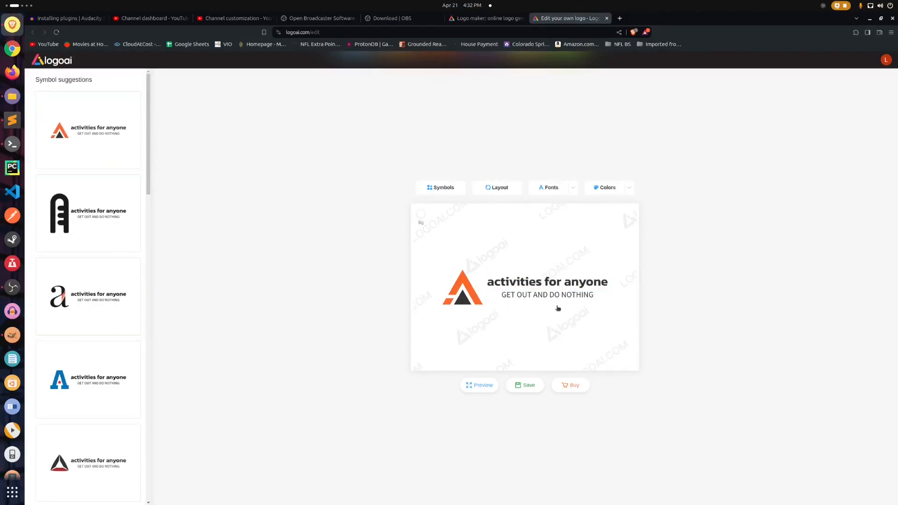
click(513, 286)
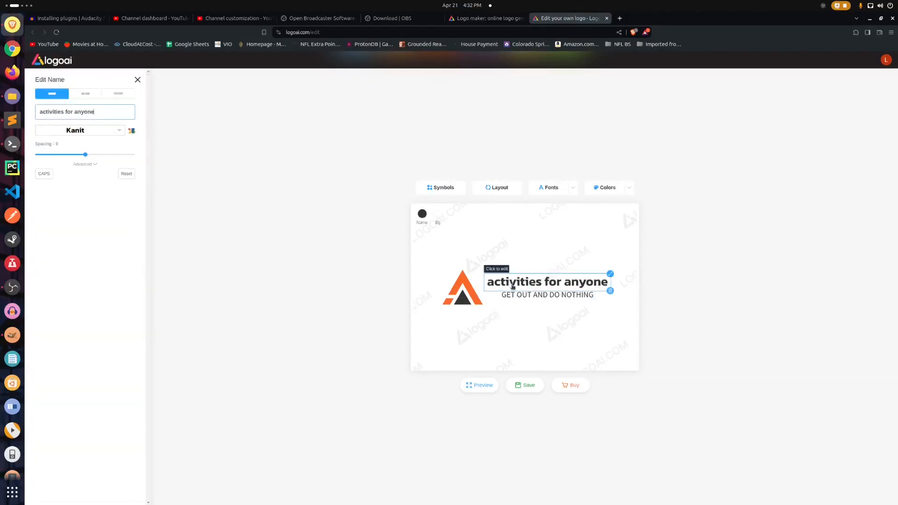
click(520, 297)
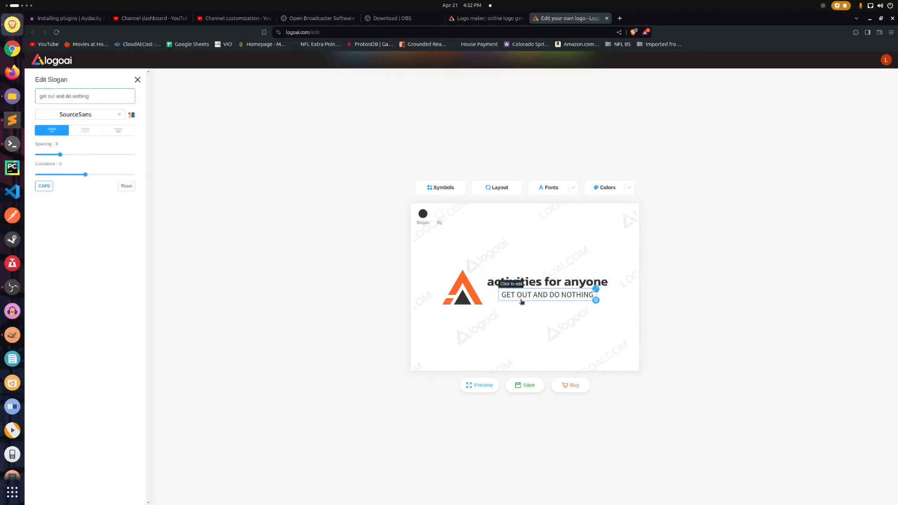
click(476, 385)
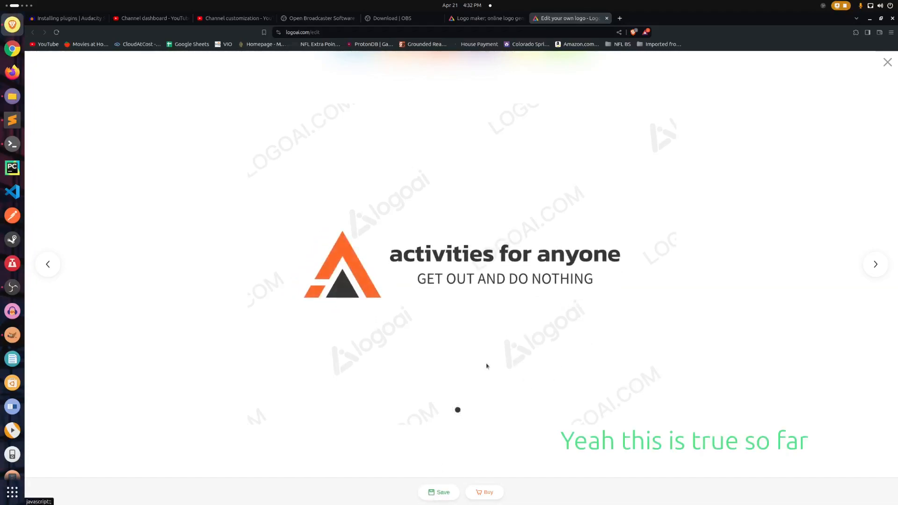
Save the logo design, check its sharing option and purchase plans, and return to the full-size preview.
click(437, 489)
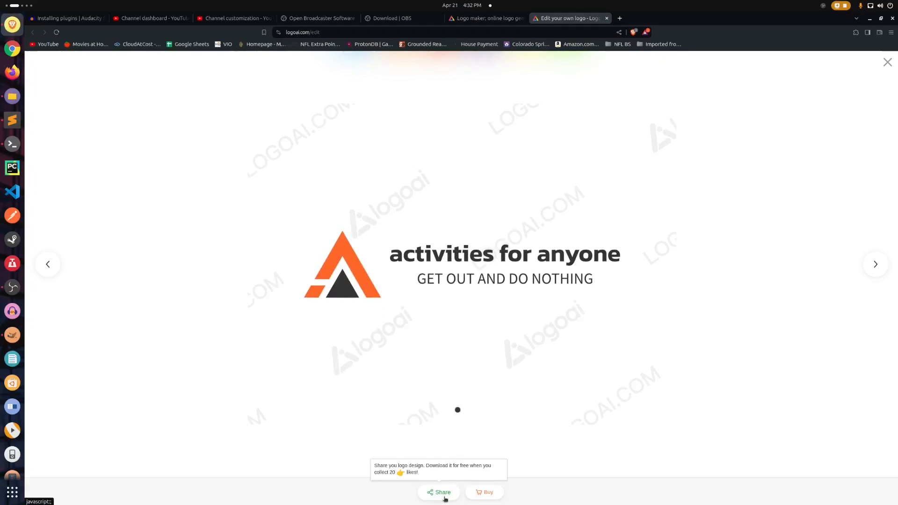
click(446, 494)
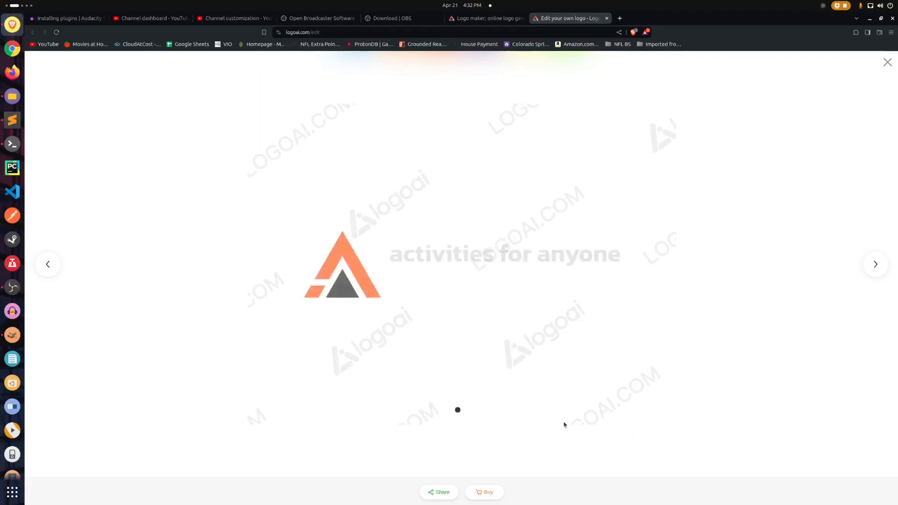
click(481, 493)
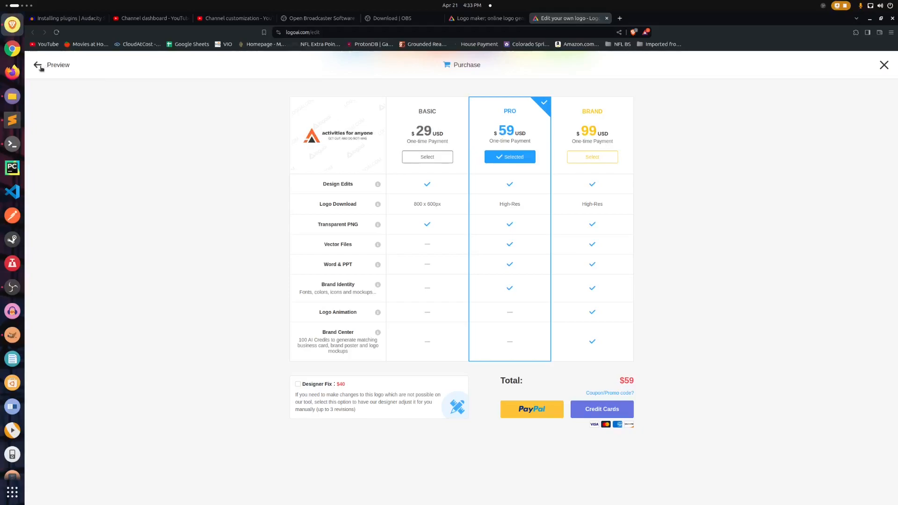
click(38, 66)
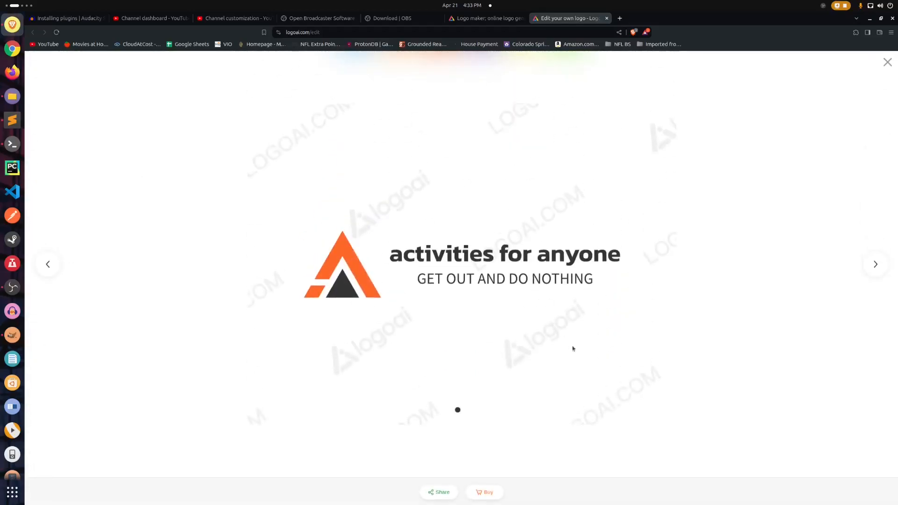
Capture a screenshot of the area around the previewed logo and switch to the GIMP workspace.
key(Print)
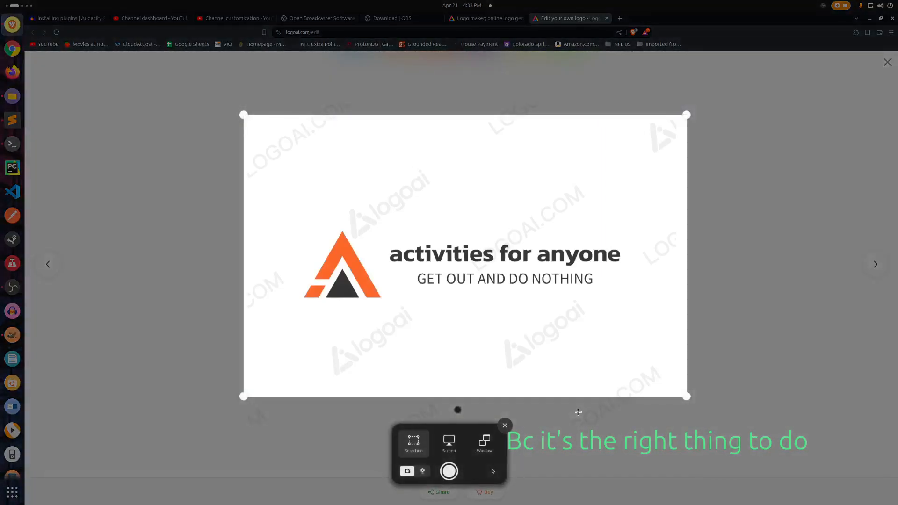
click(449, 472)
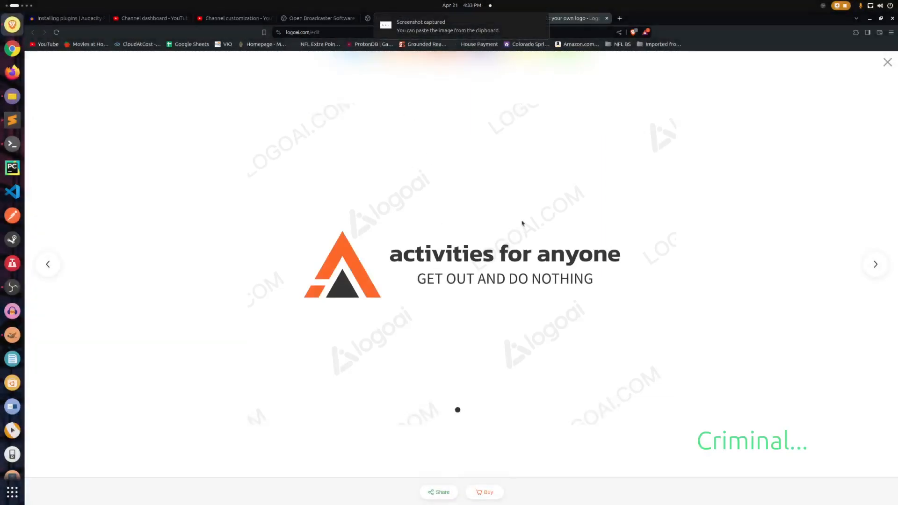
key(alt+Tab)
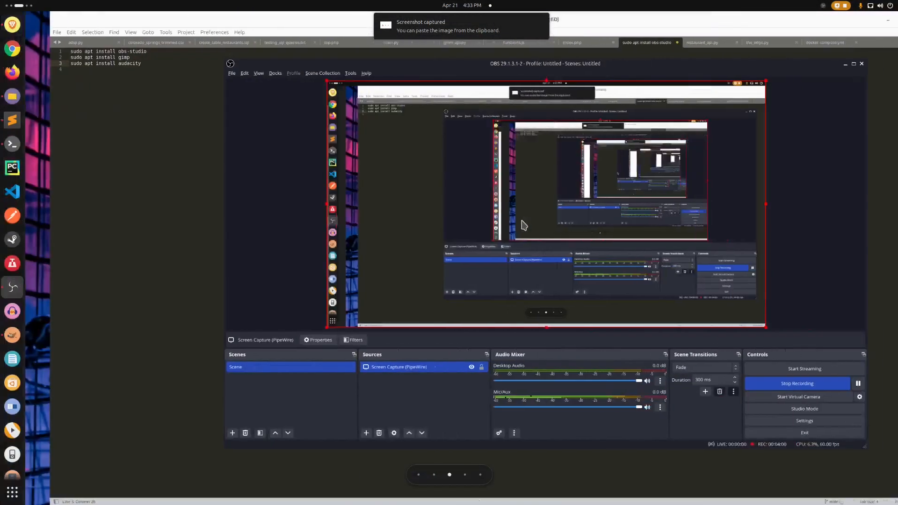
key(super+Page_Down)
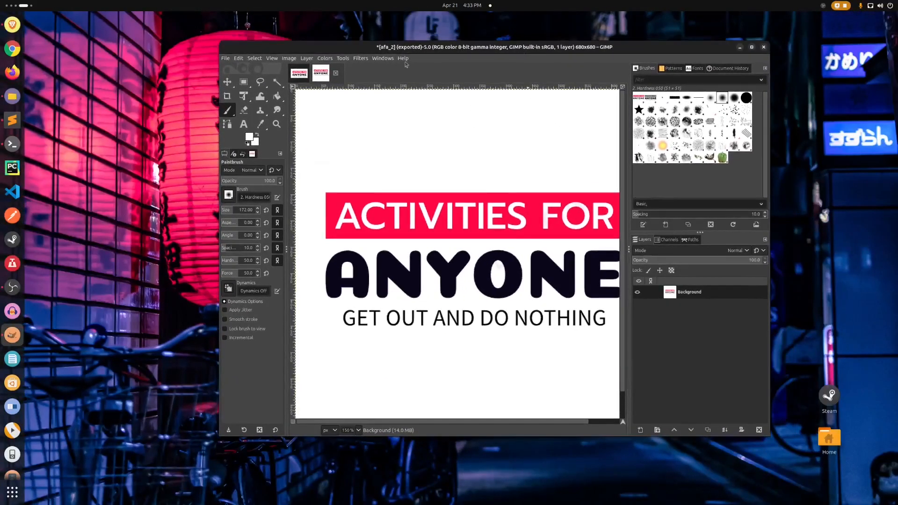
click(336, 74)
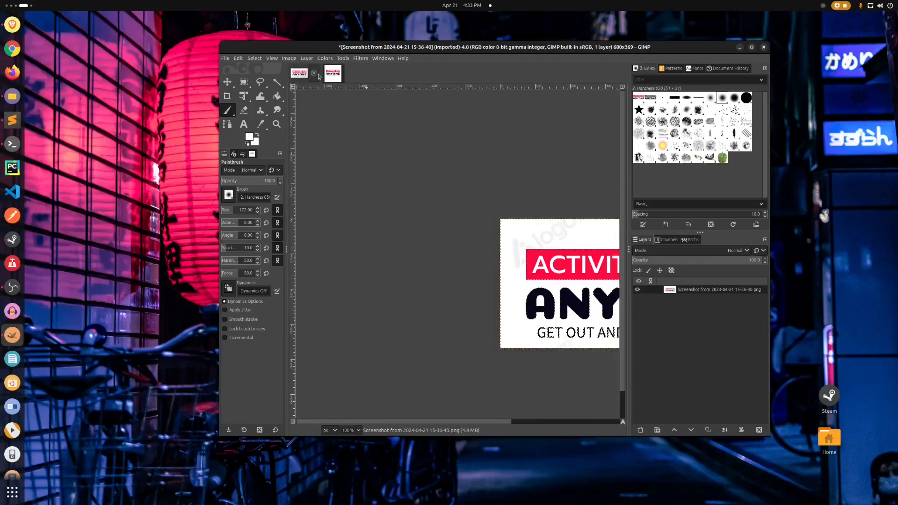
click(314, 74)
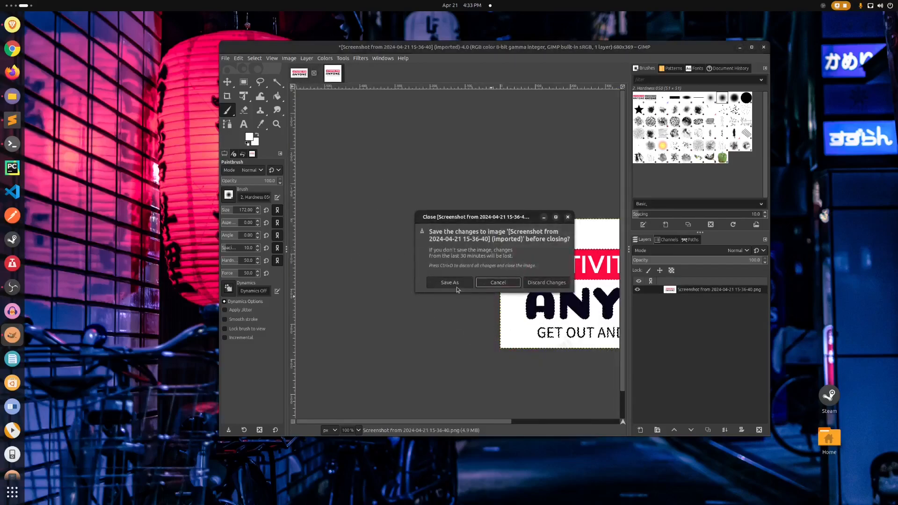
key(ctrl+d)
click(226, 58)
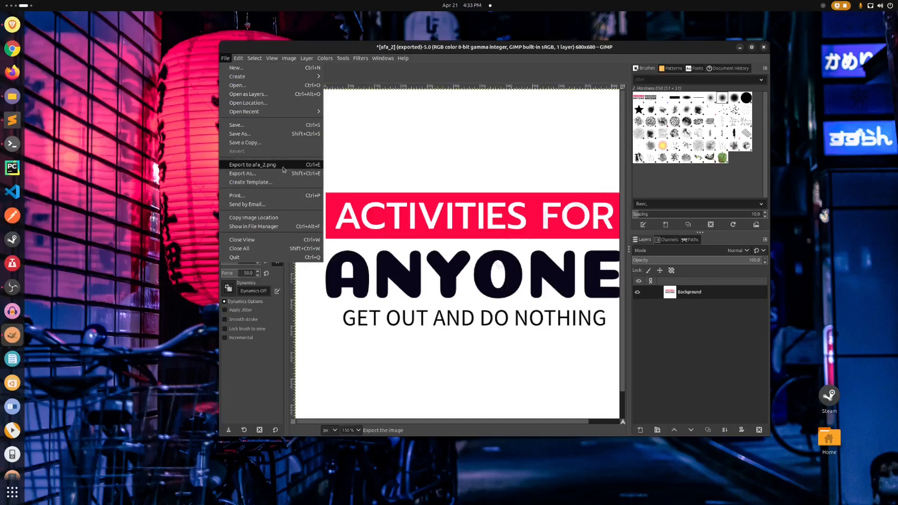
click(256, 89)
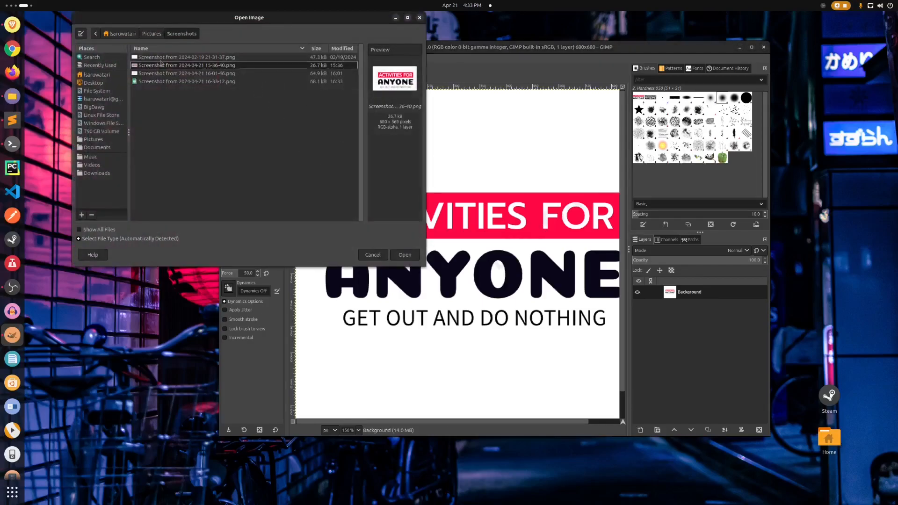
click(162, 60)
click(169, 76)
click(170, 83)
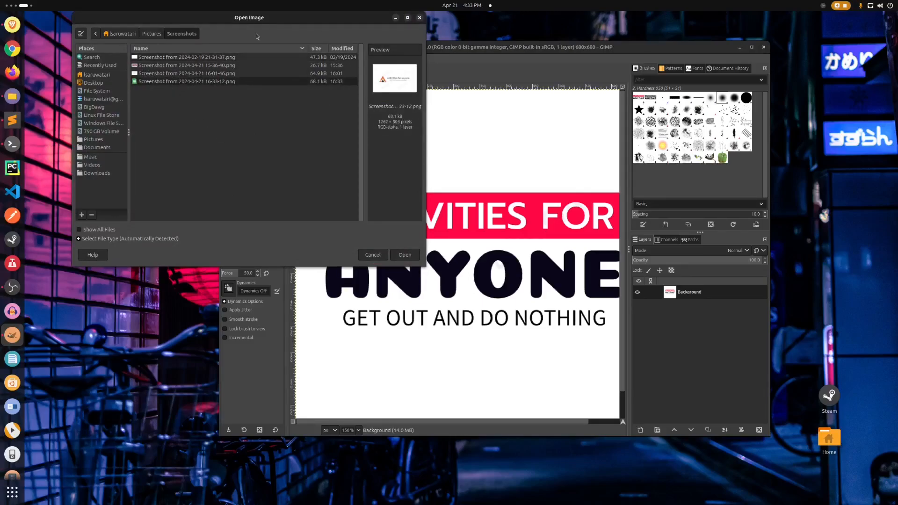
click(404, 256)
Move and enlarge the GIMP window so that the whole logo screenshot fits on the canvas.
drag(544, 49, 523, 33)
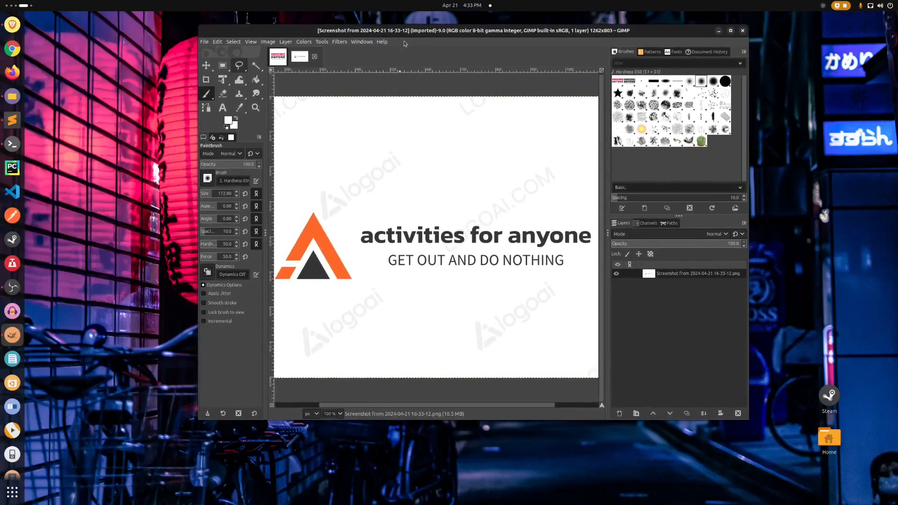
drag(748, 422, 808, 464)
drag(483, 32, 458, 22)
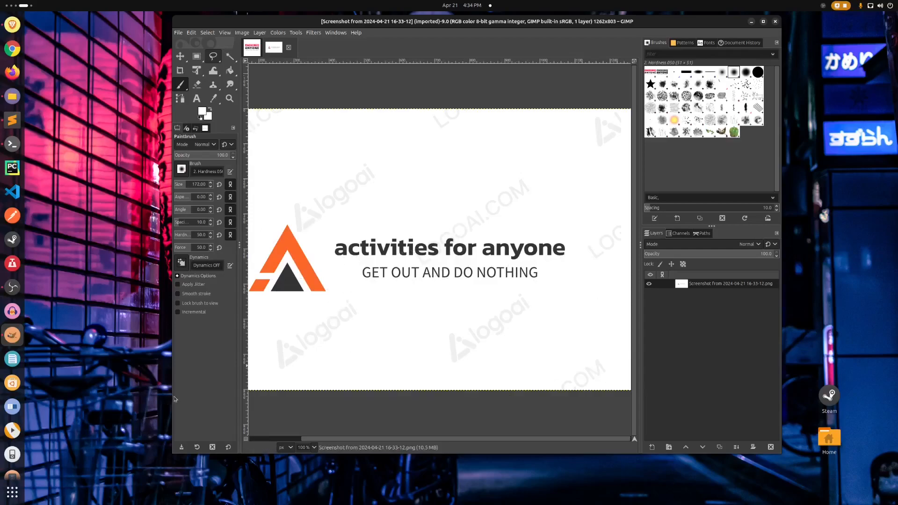
drag(170, 396, 90, 388)
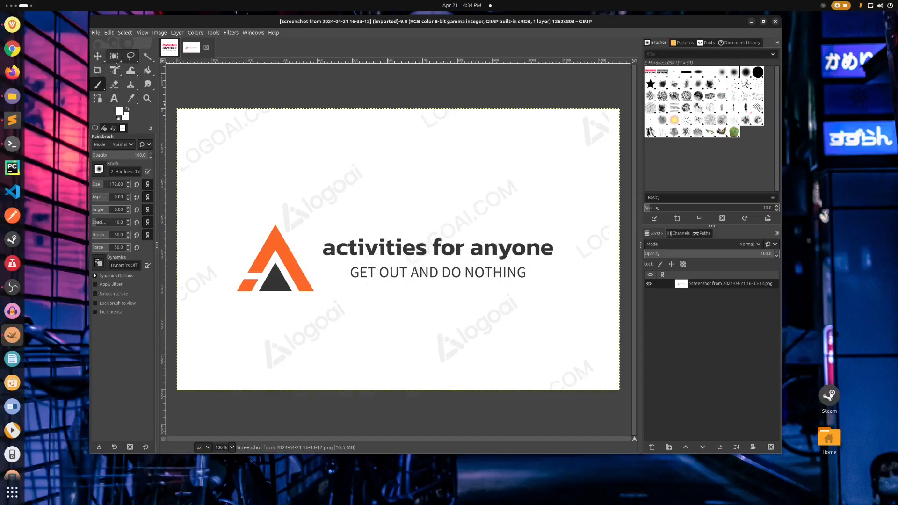
Select the white background with Fuzzy Select, invert the selection to the logo symbol and text, and copy it.
click(147, 59)
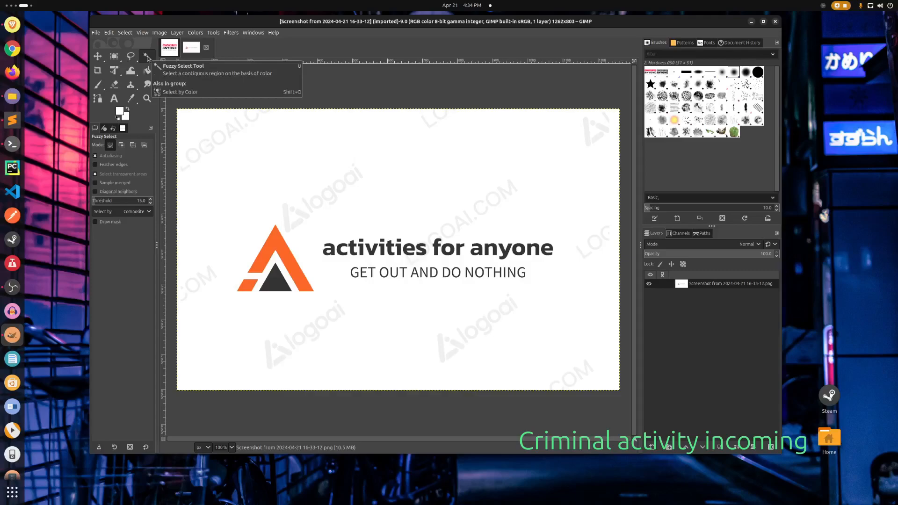
click(304, 167)
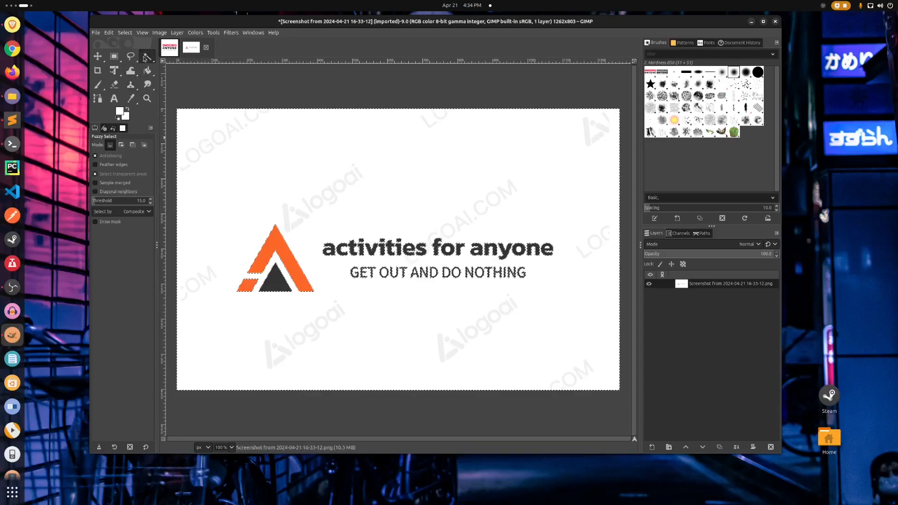
right_click(369, 182)
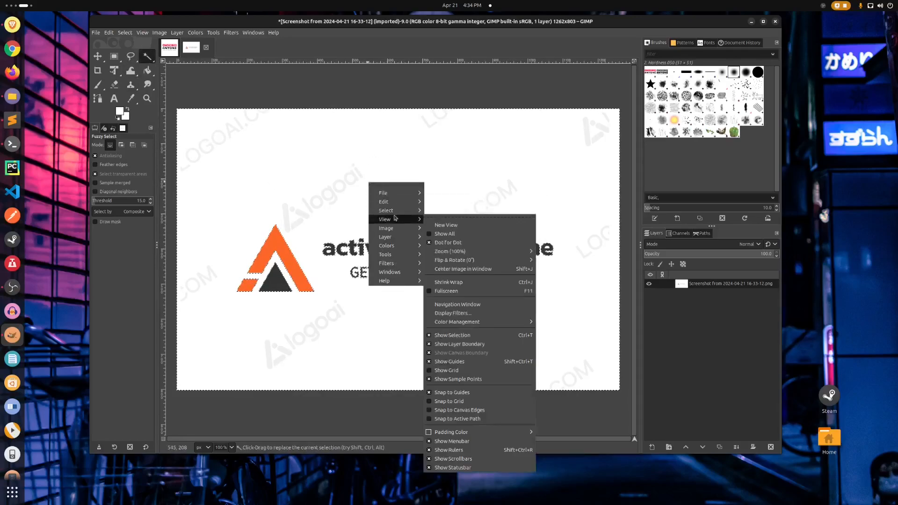
click(450, 235)
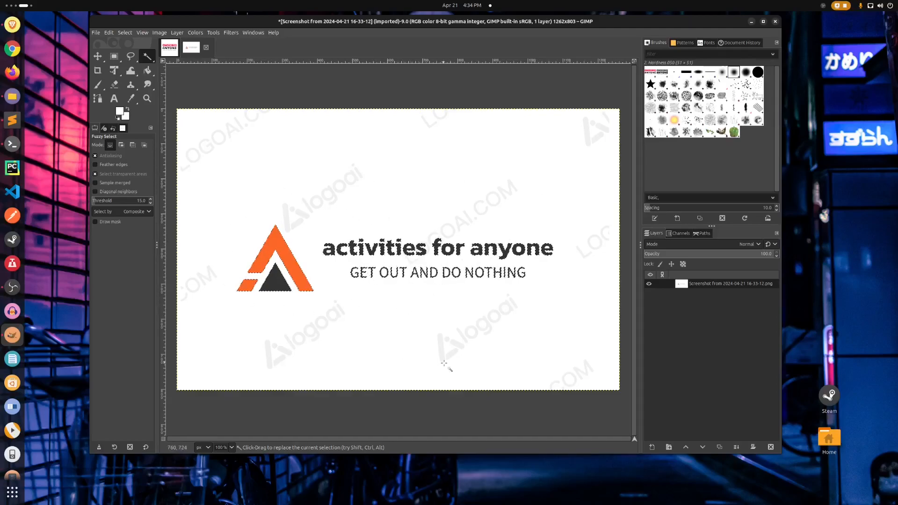
key(ctrl+c)
Create a new 1262 x 803 px image with a white background and paste the copied logo into it.
click(96, 32)
click(114, 43)
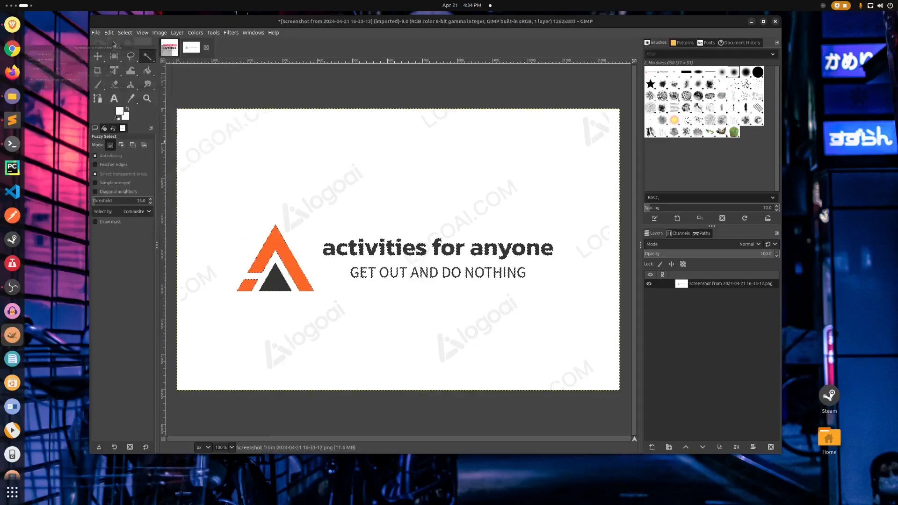
click(161, 111)
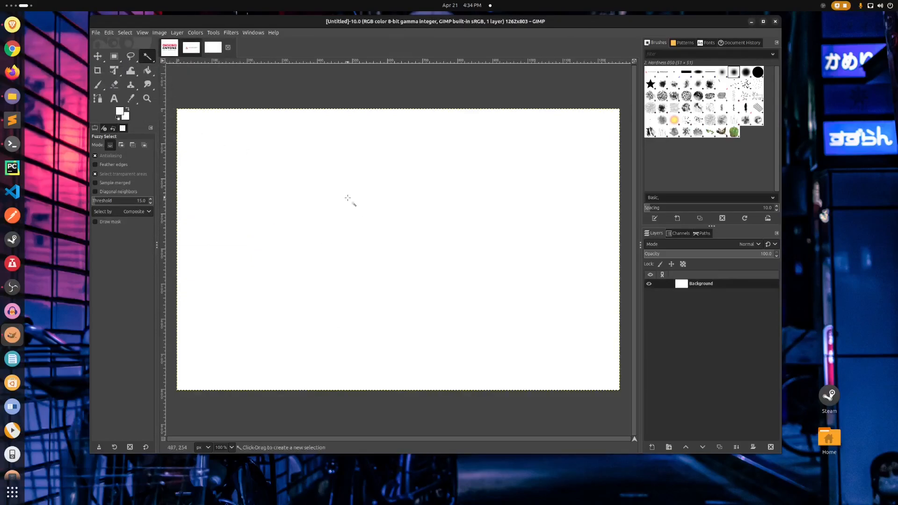
key(ctrl)
key(ctrl+v)
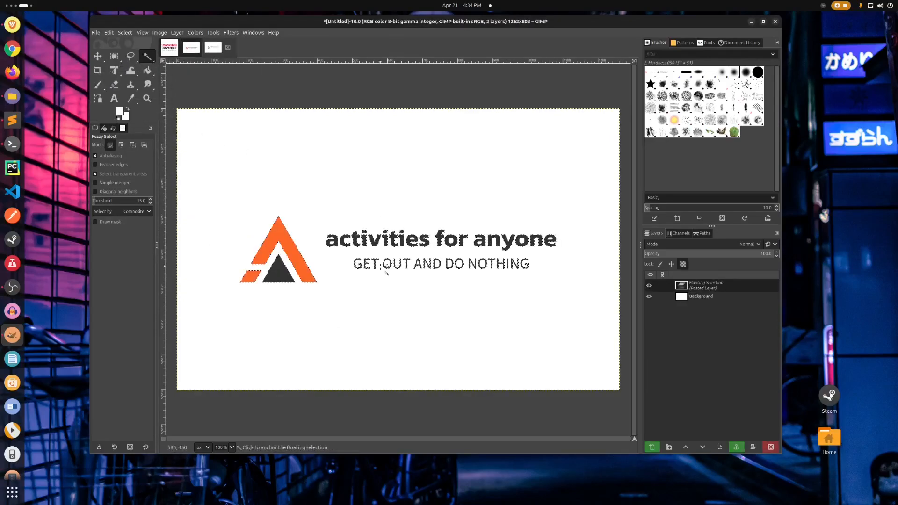
Anchor the pasted logo's floating selection to the Background layer.
right_click(336, 158)
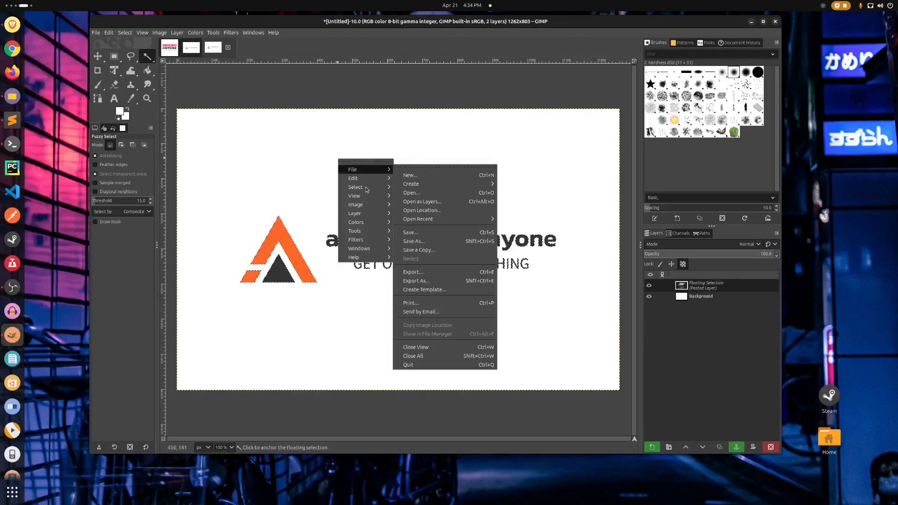
mouse_move(362, 189)
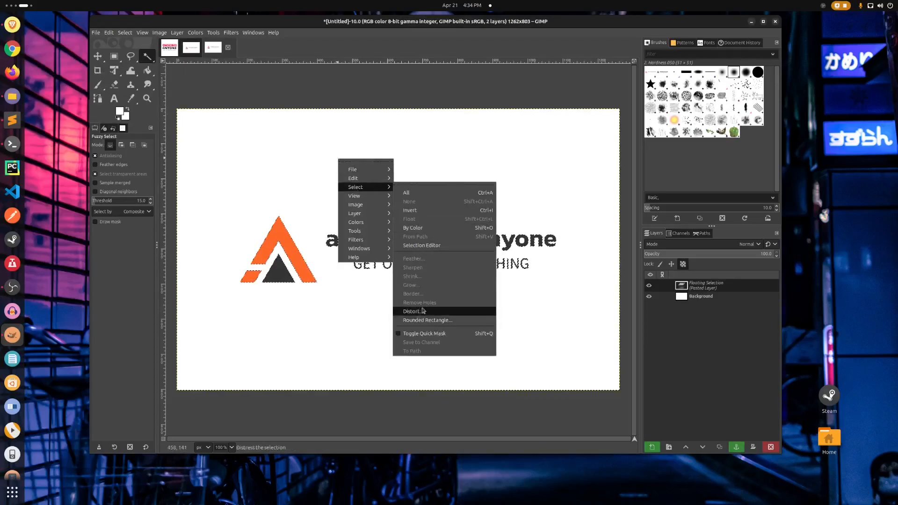
click(446, 165)
right_click(430, 159)
mouse_move(457, 194)
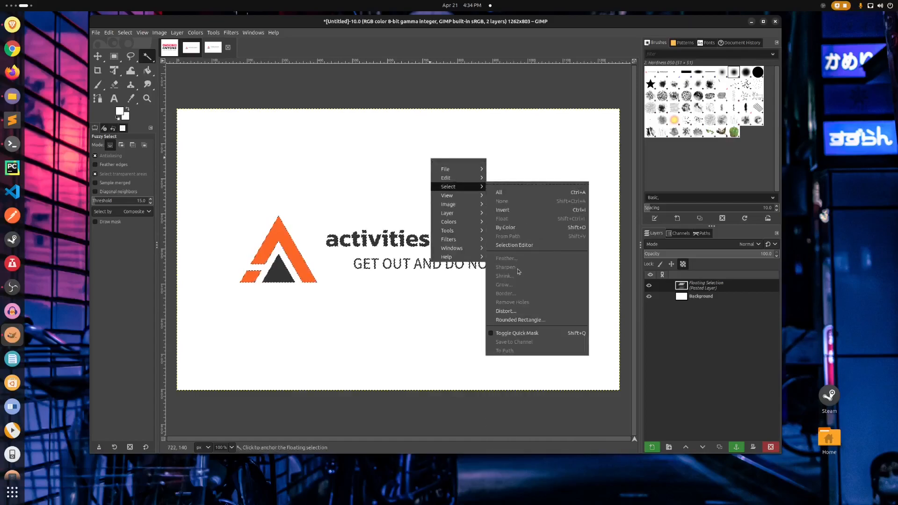
click(399, 335)
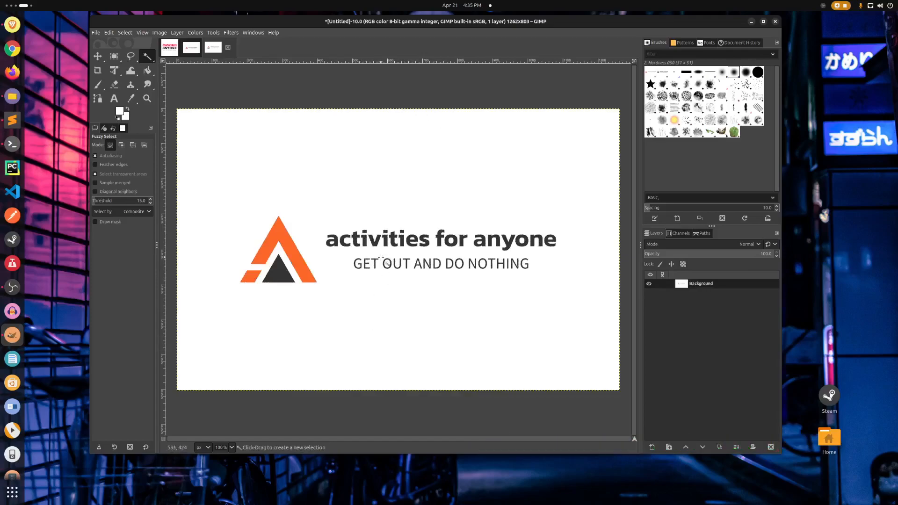
Compare the clean logo image with the watermarked screenshot and the earlier red-banner logo.
right_click(197, 192)
click(210, 167)
click(170, 47)
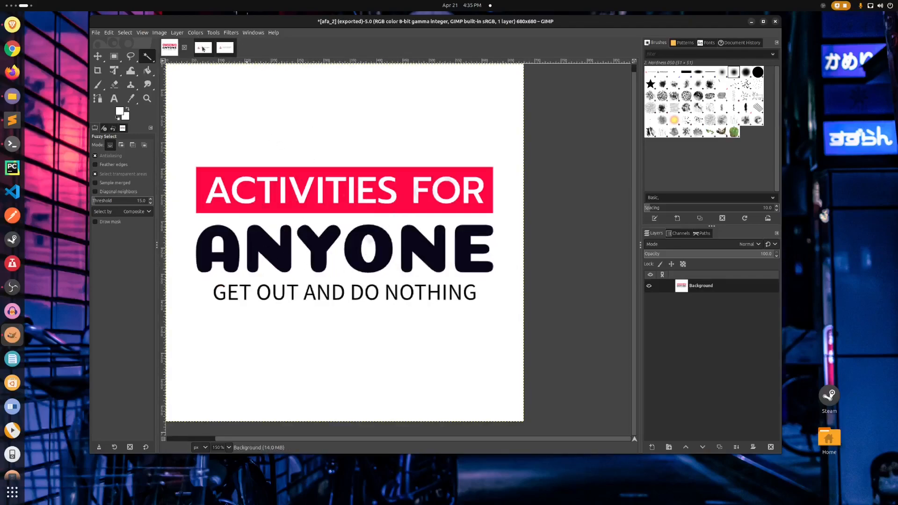
click(203, 49)
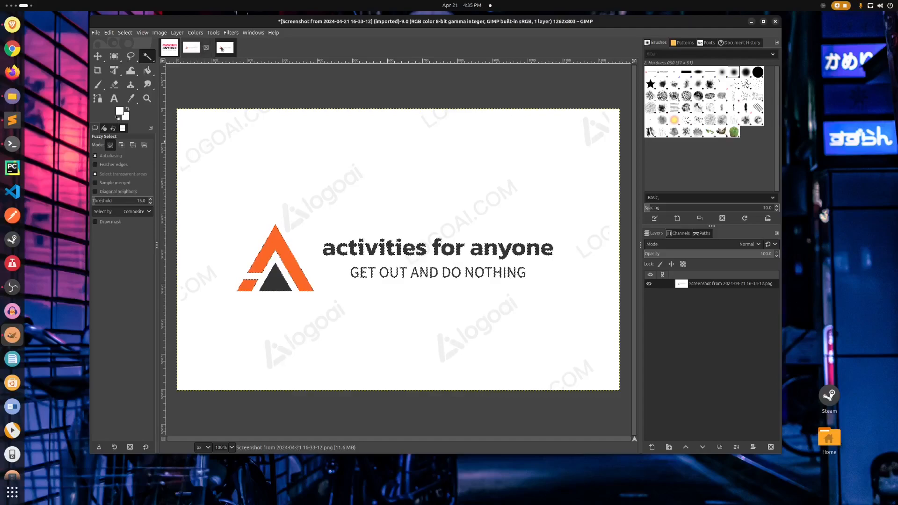
click(188, 53)
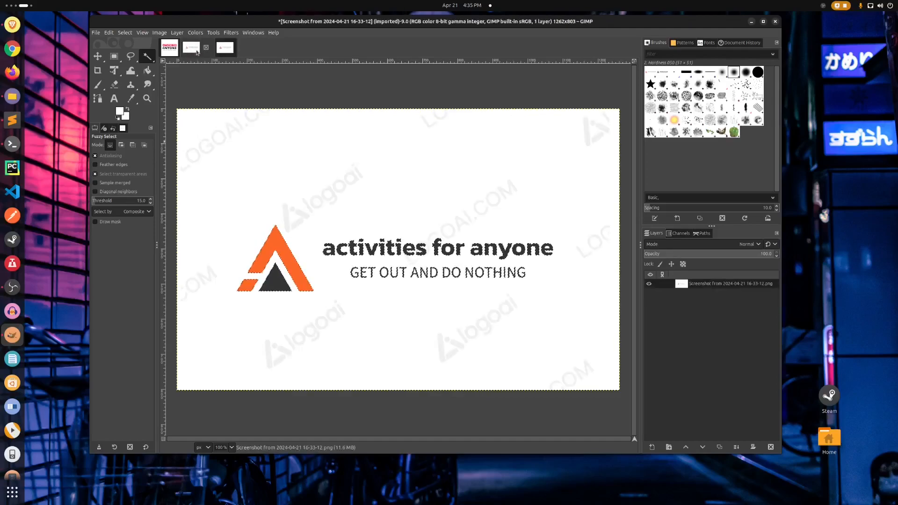
click(220, 51)
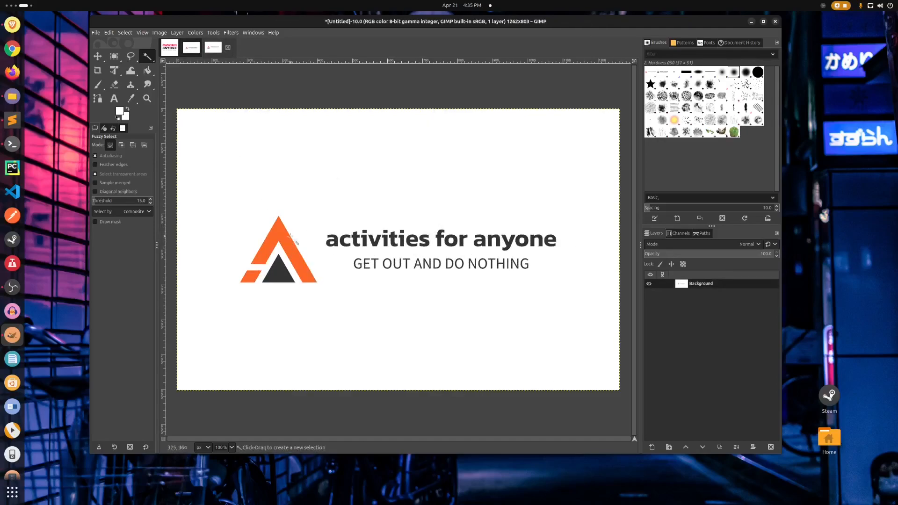
Pick the red of the "ACTIVITIES FOR" banner as the foreground color using the Color Picker.
click(170, 49)
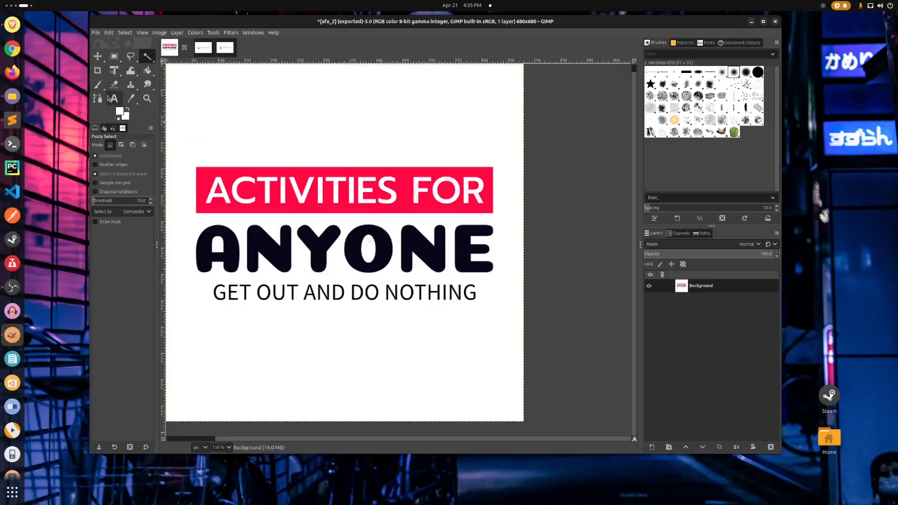
click(131, 99)
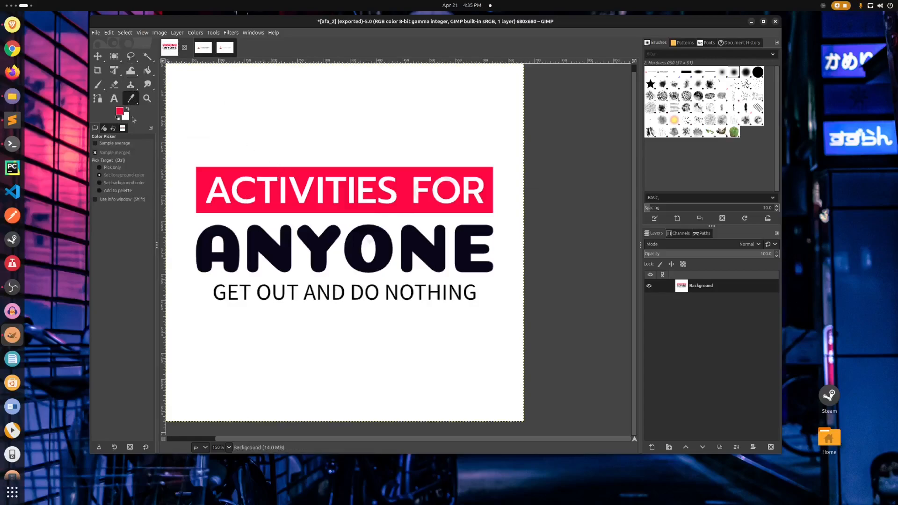
Select both orange shapes of the watermarked screenshot's triangle emblem, paint them with the red foreground color, and clear the selection.
click(198, 47)
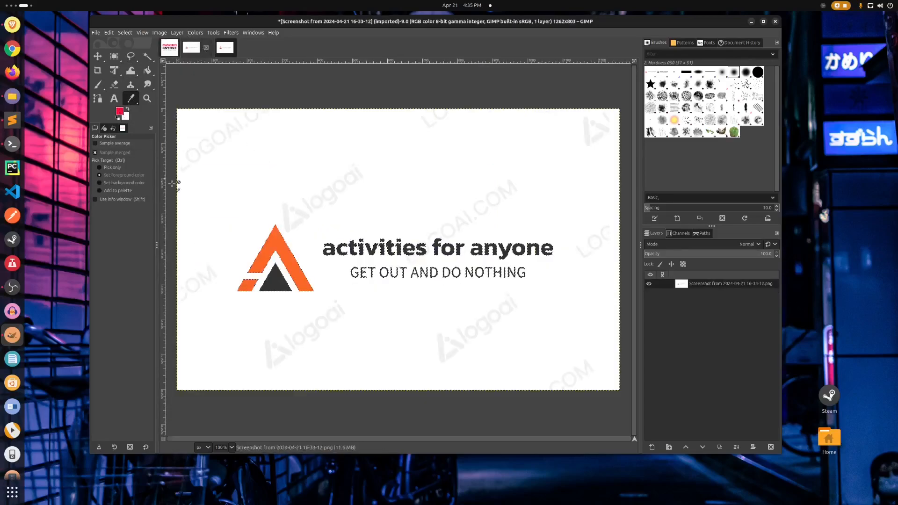
key(u)
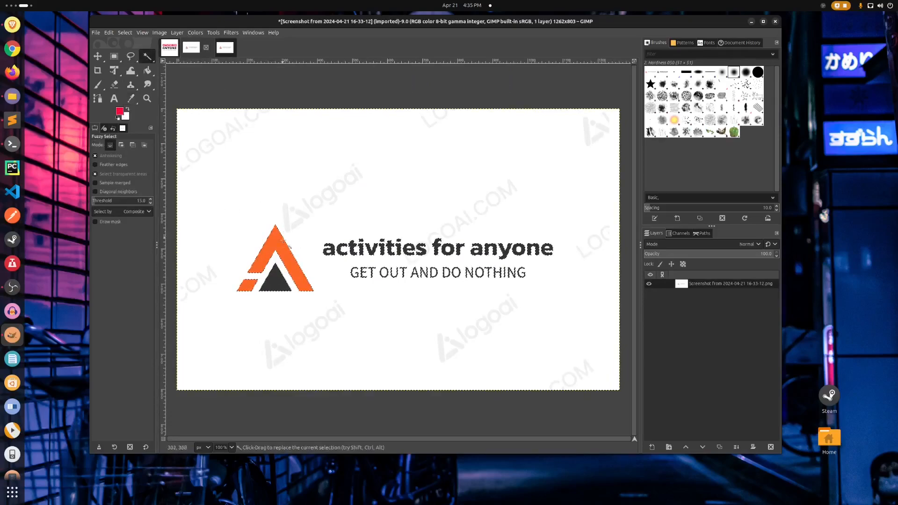
key(shift)
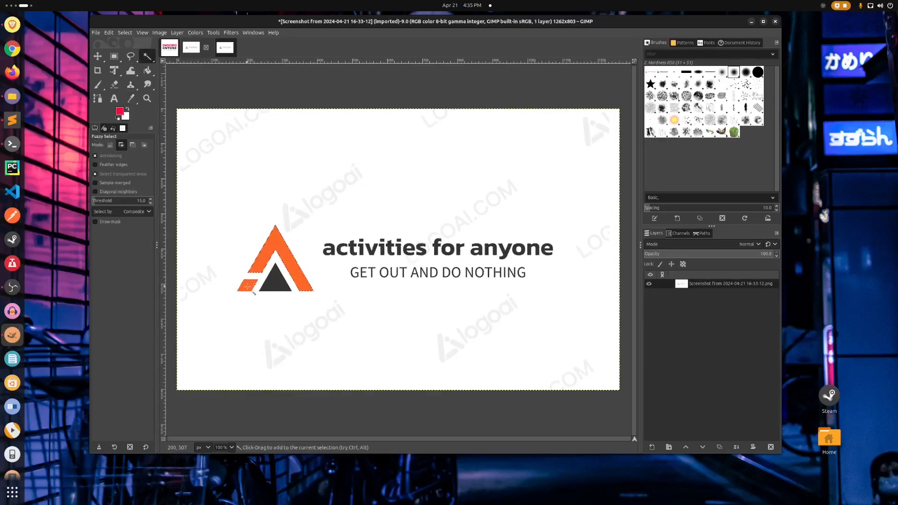
shift+click(249, 285)
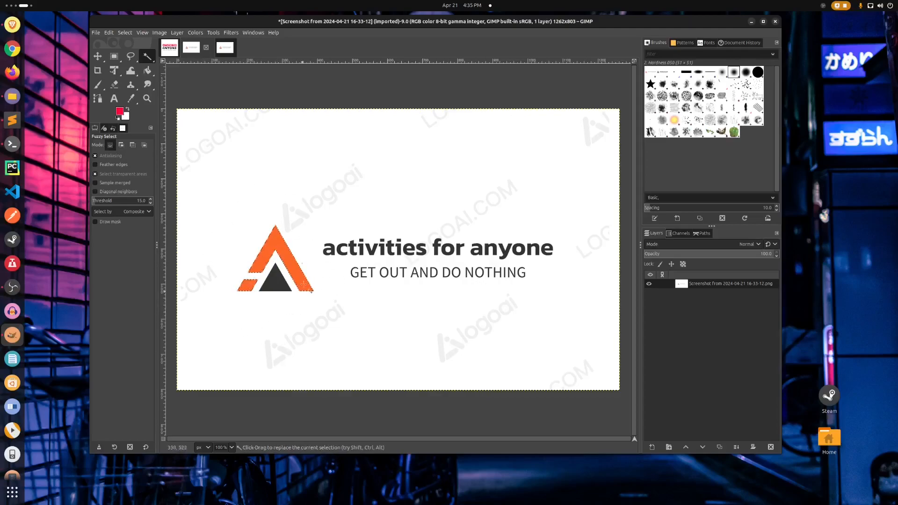
click(96, 87)
mouse_move(269, 230)
mouse_down()
mouse_move(228, 307)
mouse_move(310, 234)
mouse_move(278, 214)
mouse_move(314, 223)
mouse_move(316, 252)
mouse_move(242, 268)
mouse_move(261, 289)
mouse_up()
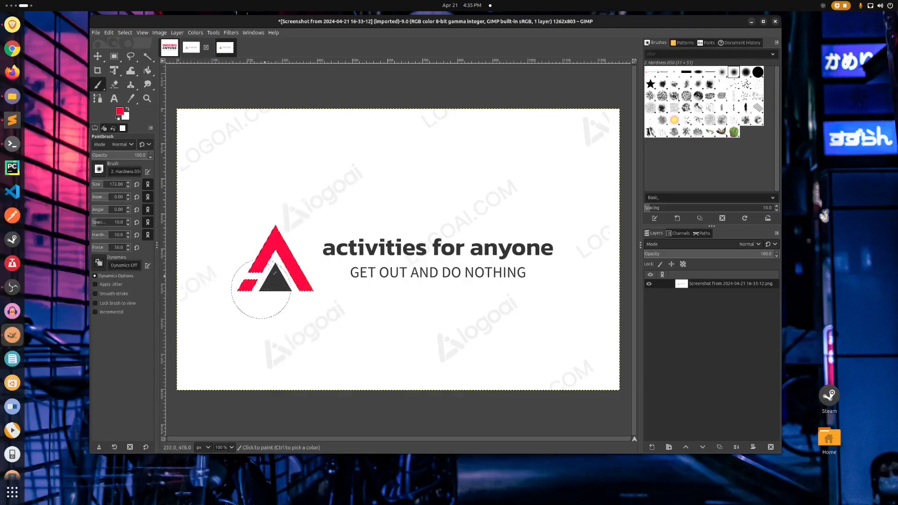
right_click(303, 179)
click(375, 218)
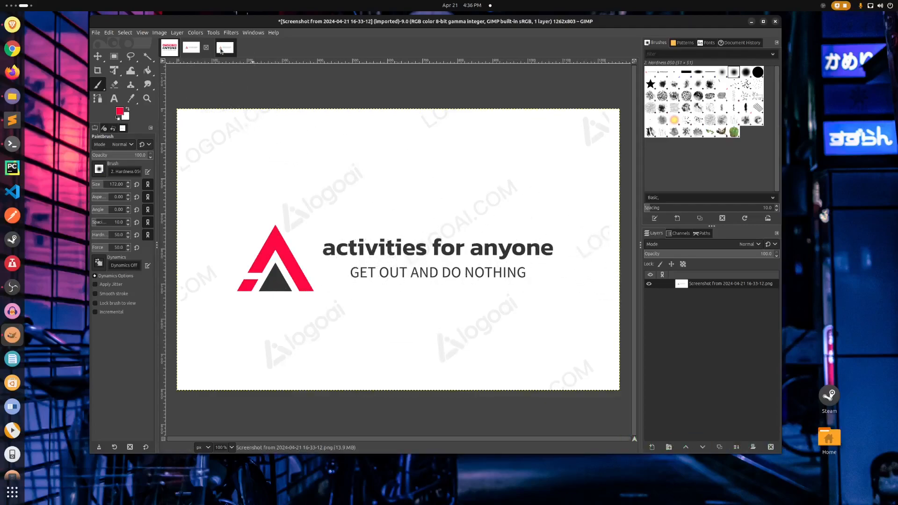
Close the watermarked screenshot image and discard its changes.
click(206, 48)
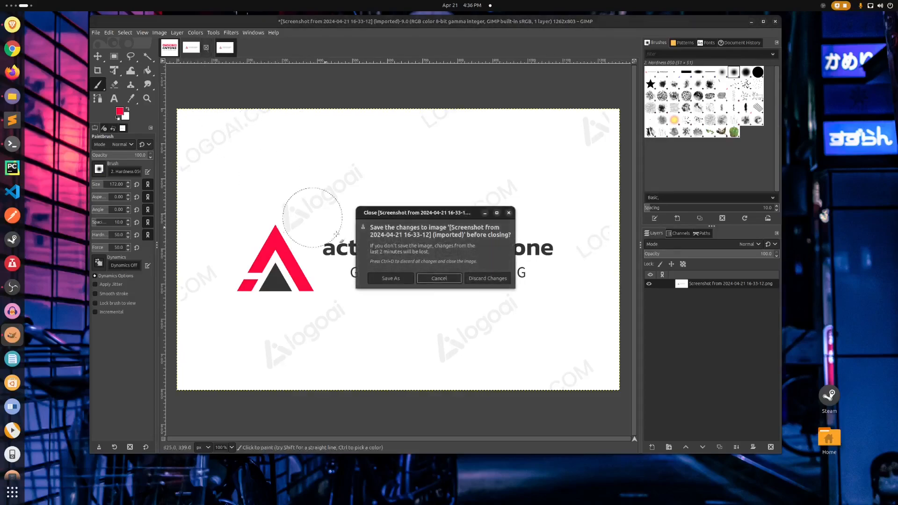
click(496, 280)
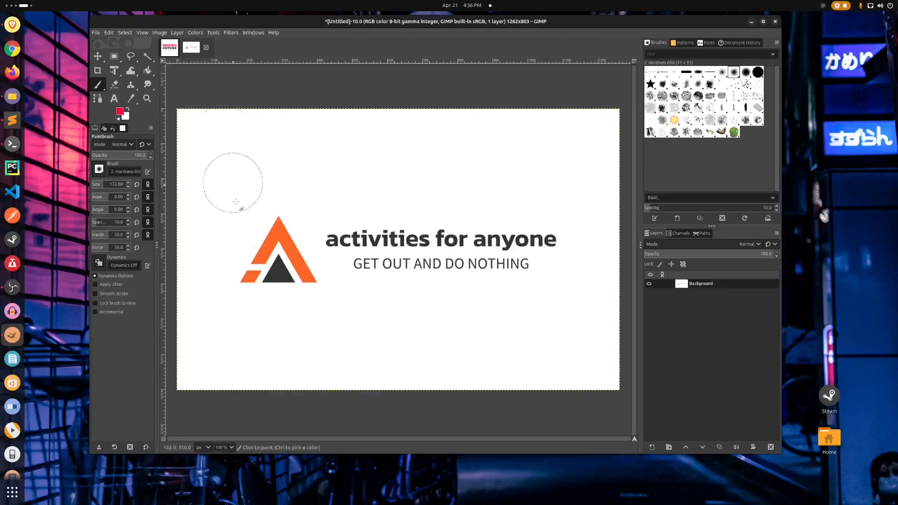
Select both orange shapes of the clean logo's triangle emblem, paint them with the red foreground color, and clear the selection.
click(148, 57)
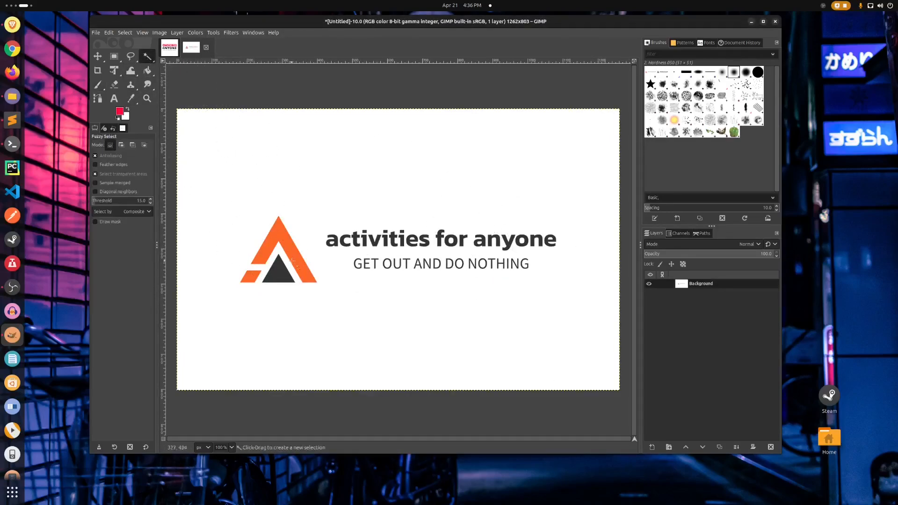
click(282, 232)
shift+click(249, 275)
click(97, 84)
mouse_move(287, 252)
mouse_down()
mouse_move(258, 288)
mouse_move(276, 270)
mouse_move(251, 231)
mouse_move(245, 307)
mouse_move(291, 324)
mouse_move(225, 283)
mouse_move(288, 254)
mouse_up()
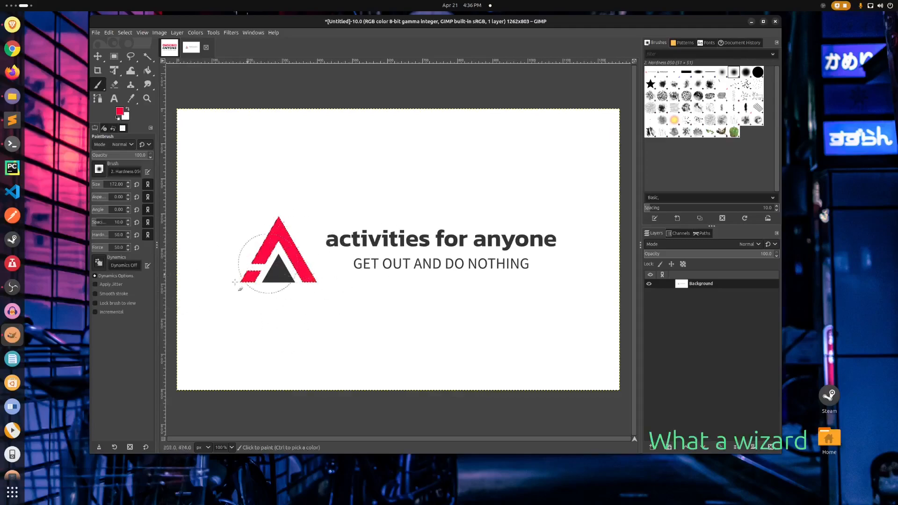
right_click(333, 152)
mouse_move(368, 181)
click(416, 195)
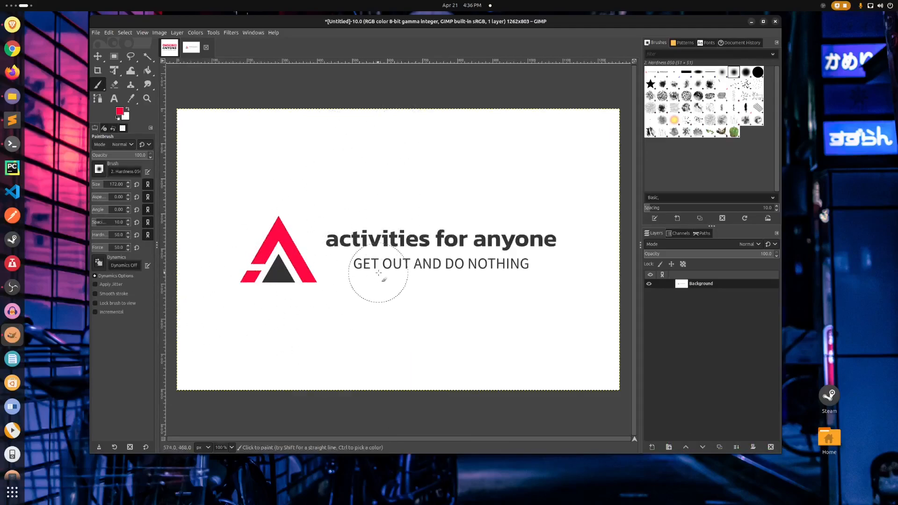
Export the recolored logo to the Pictures folder as afa_3.png.
click(98, 34)
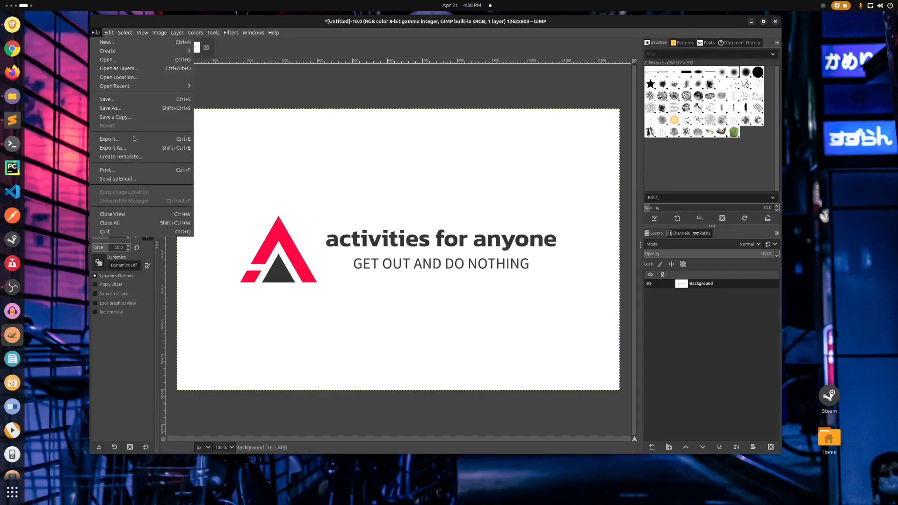
click(113, 148)
key(Right)
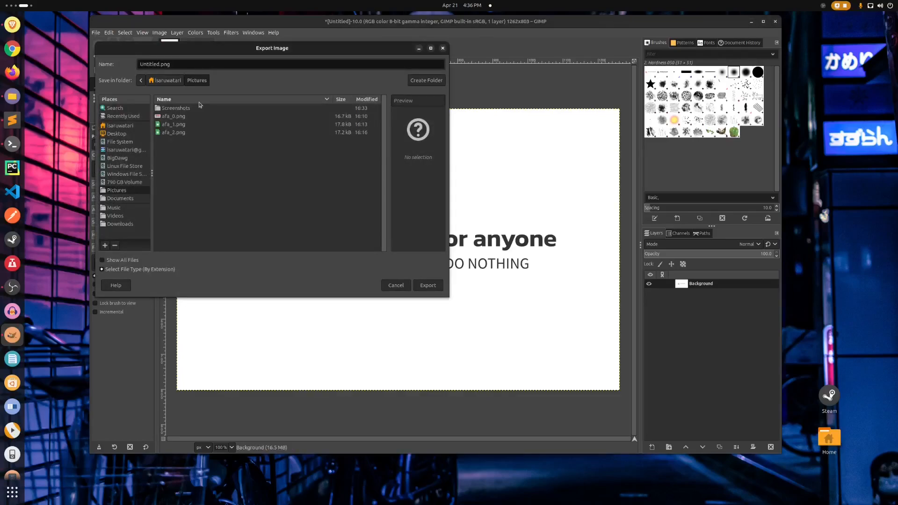
key(shift+Home)
text(a)
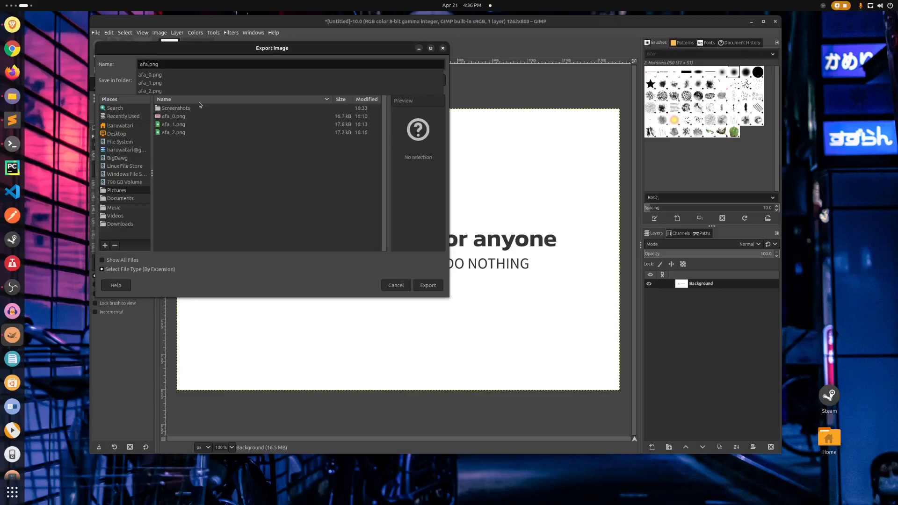
text(fa_3)
key(Return)
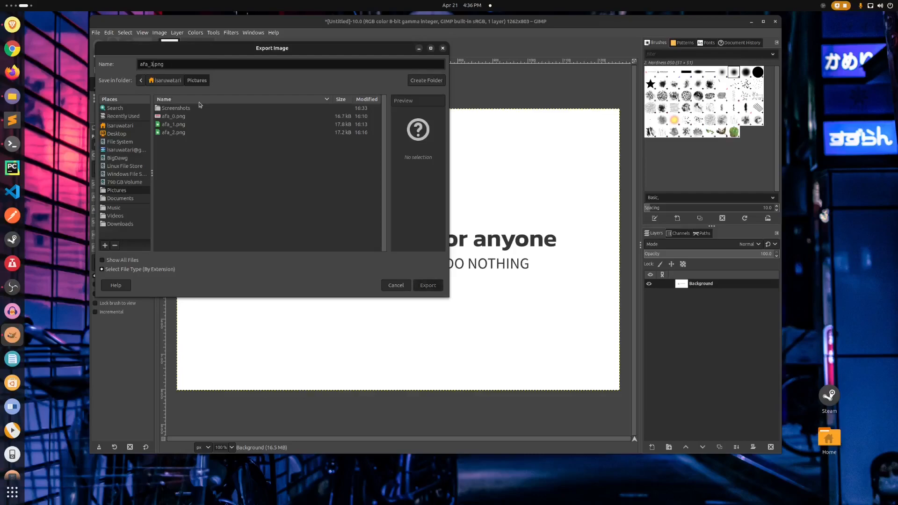
click(309, 247)
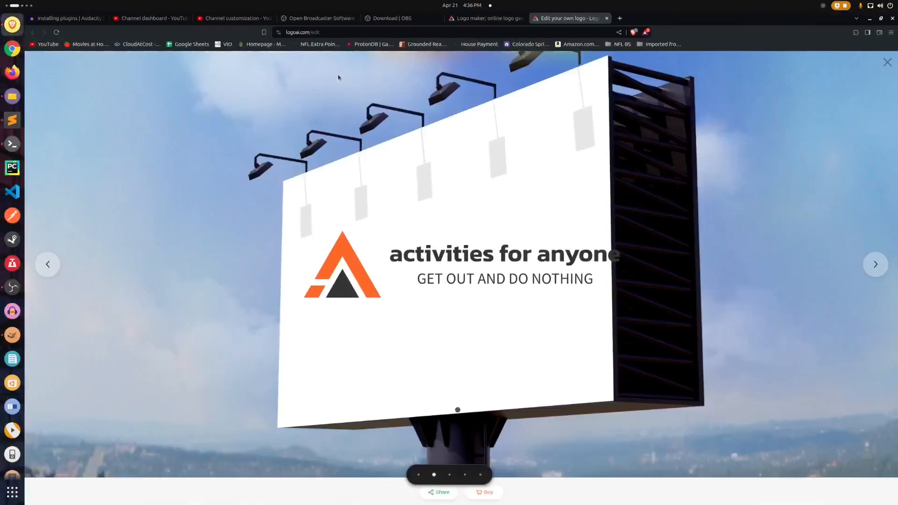
Switch to the browser and close the two LogoAI tabs and the OBS download tab.
click(606, 18)
click(523, 19)
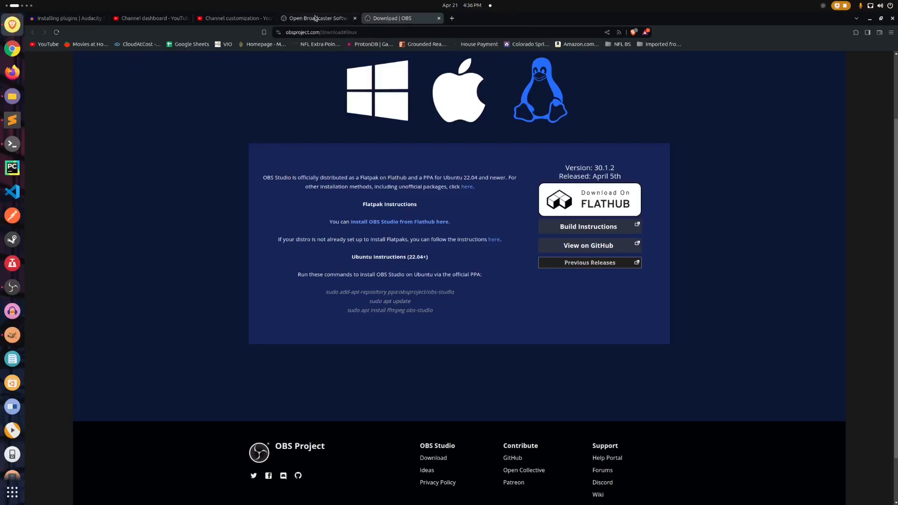
click(439, 21)
Try to use afa_3.png as the YouTube channel's profile picture and reposition its circular crop over the logo.
click(221, 20)
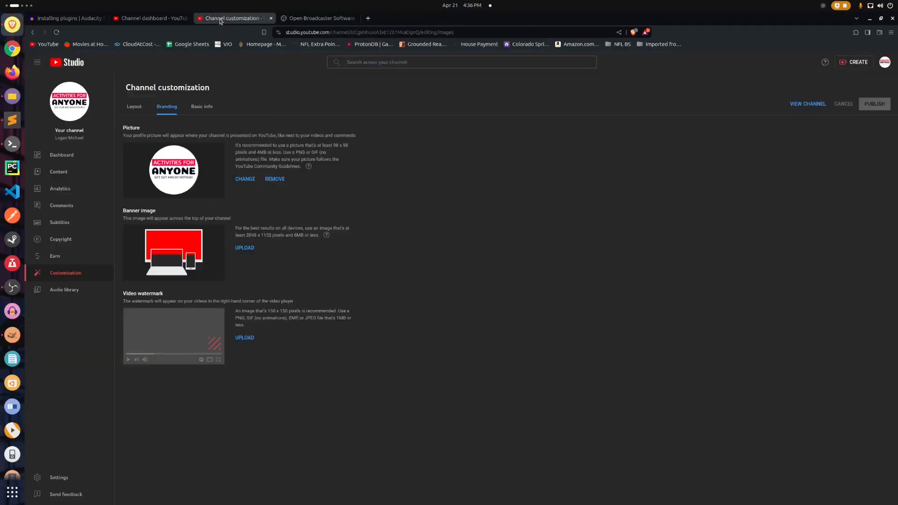
click(245, 179)
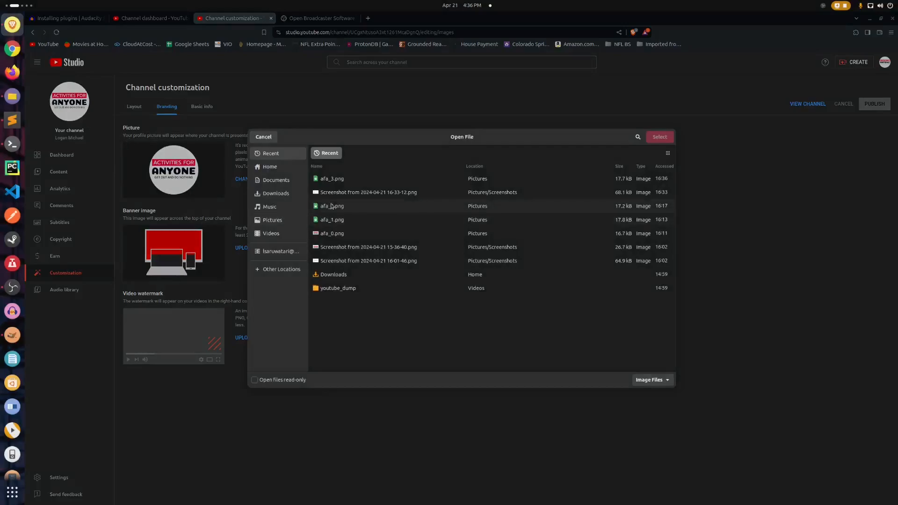
click(330, 179)
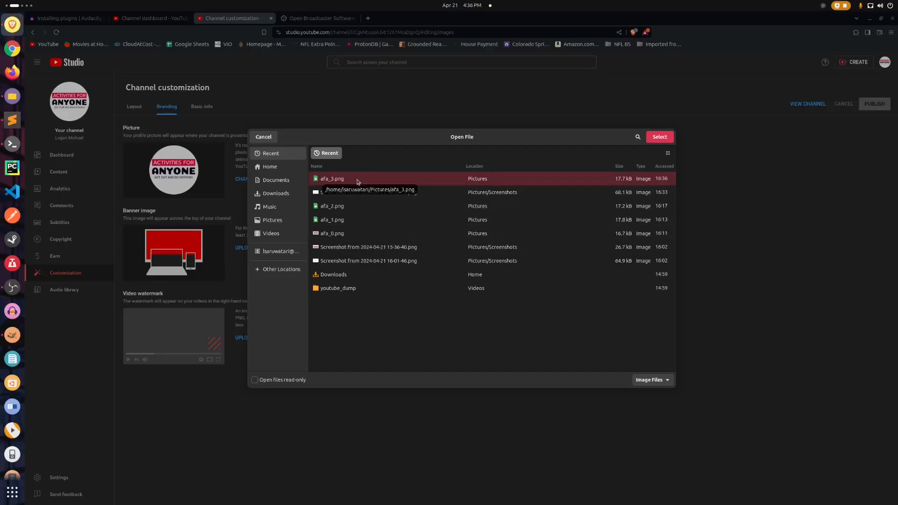
double_click(358, 179)
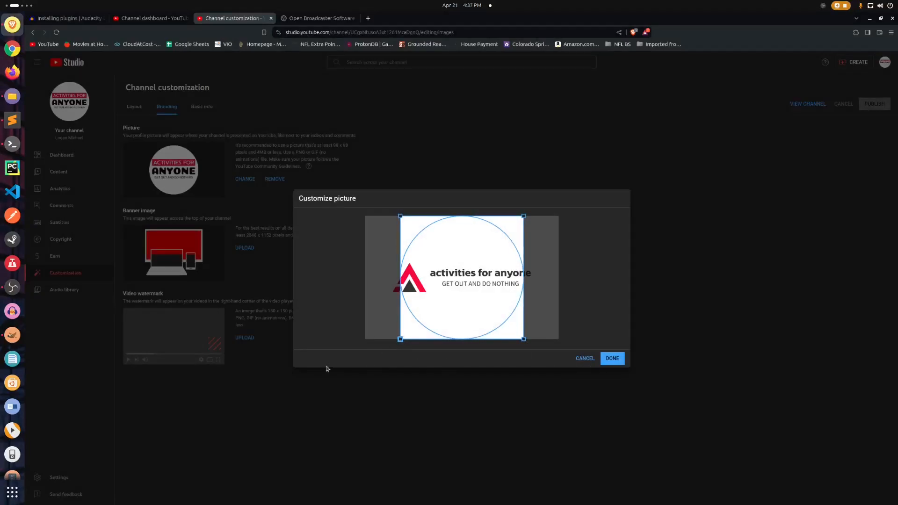
drag(479, 273, 556, 379)
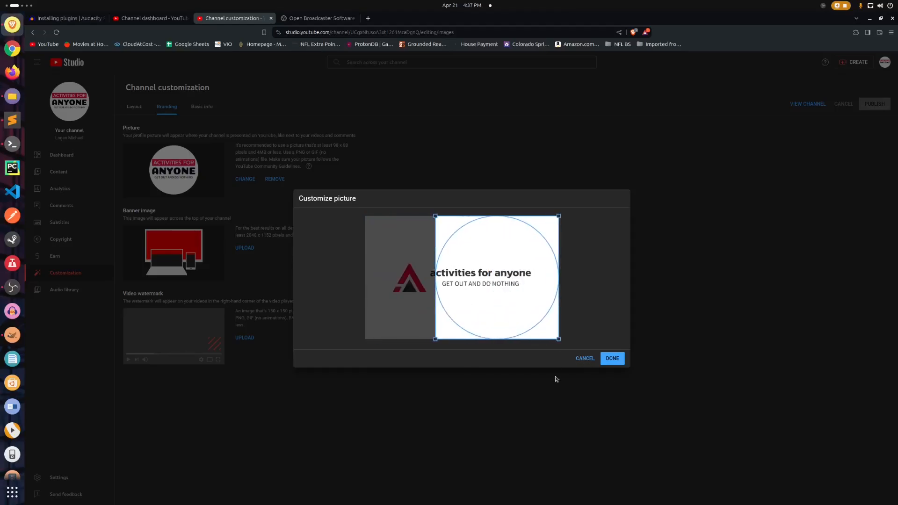
click(580, 360)
Switch to GIMP and resize the afa_3 image's canvas to a 1262 x 1262 px square by setting its height.
key(ctrl+alt+Right)
key(ctrl+alt+Right)
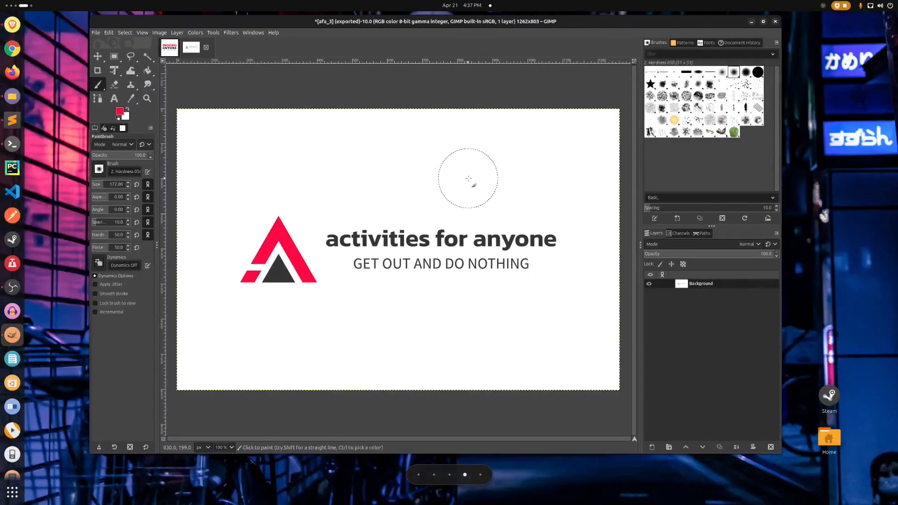
click(158, 33)
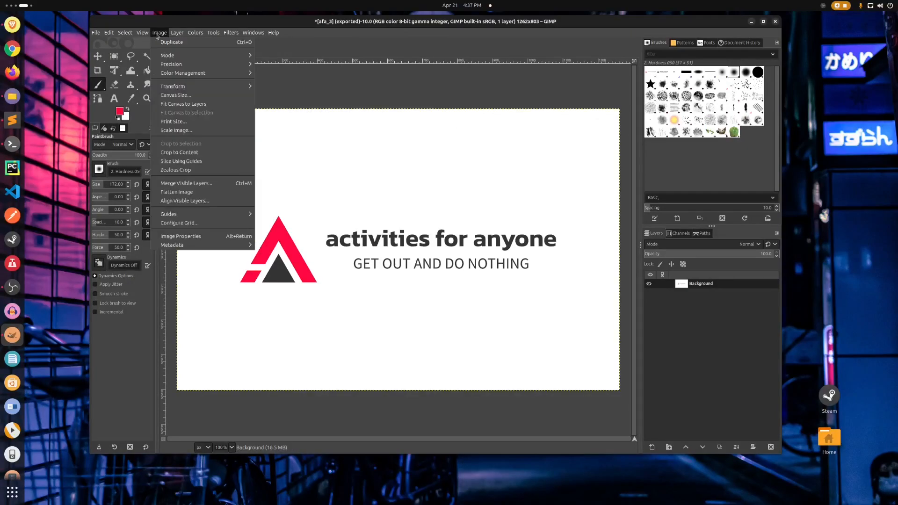
click(380, 163)
right_click(381, 164)
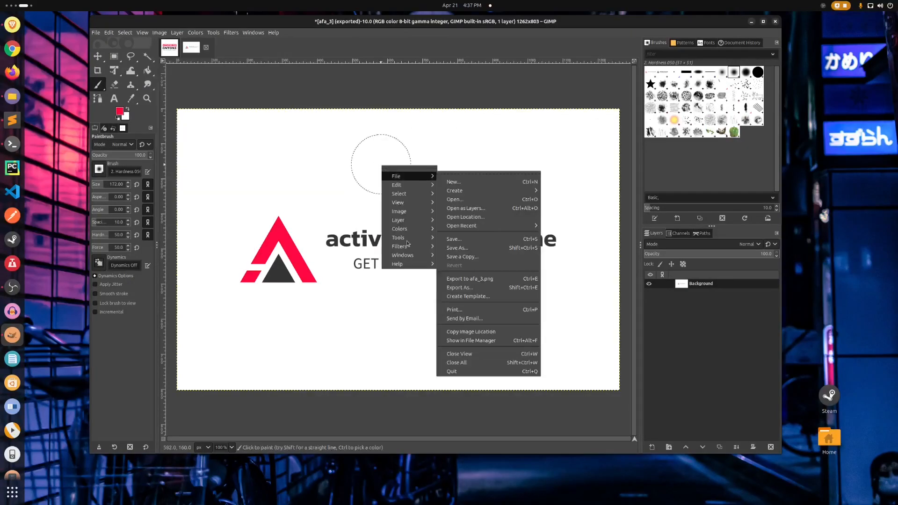
mouse_move(415, 223)
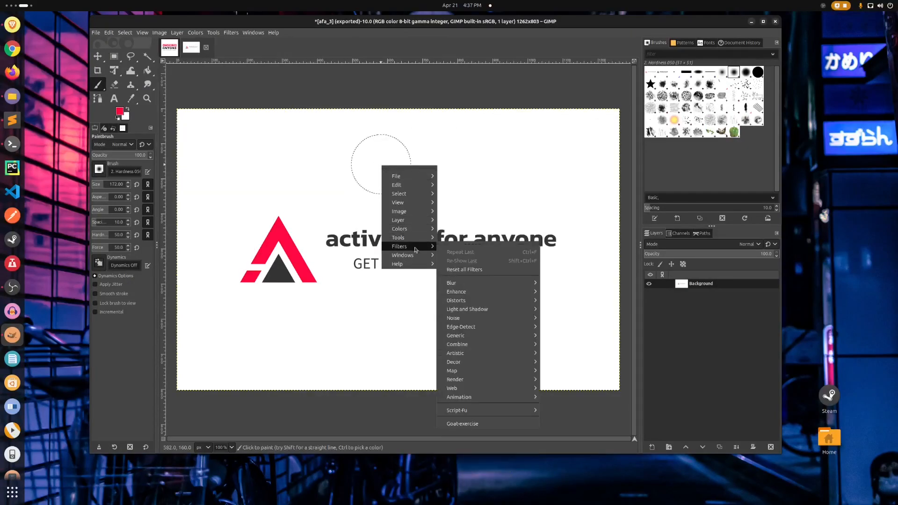
mouse_move(420, 239)
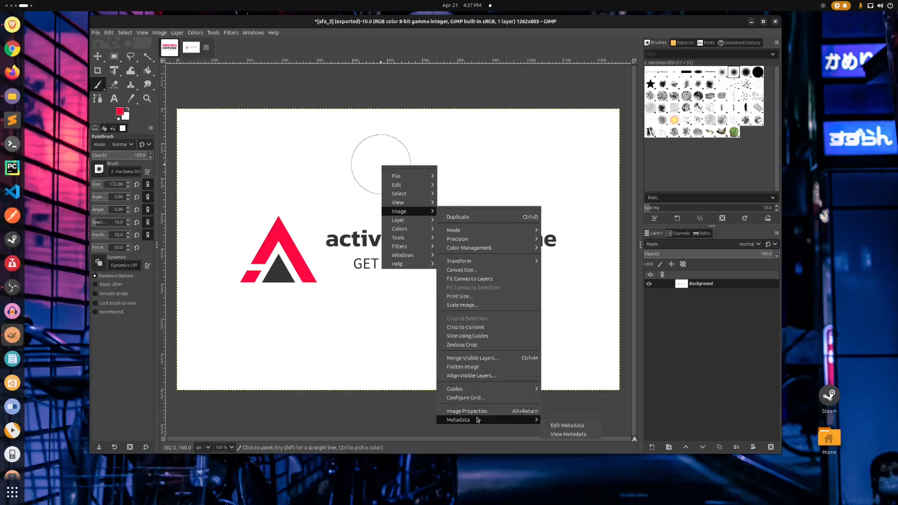
mouse_move(398, 202)
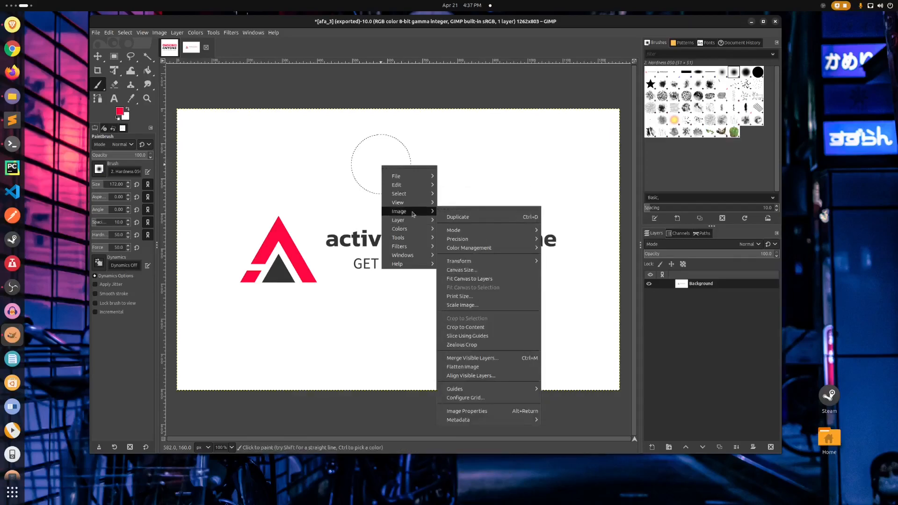
click(486, 270)
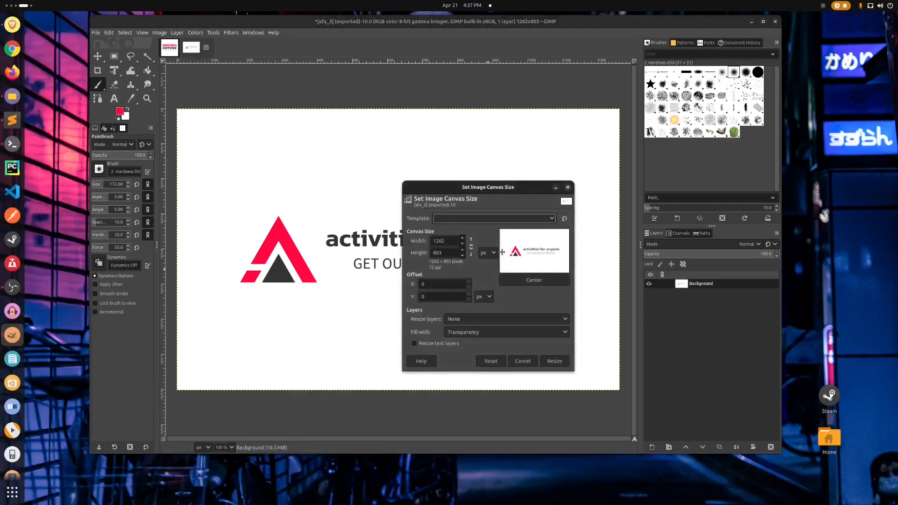
drag(459, 186, 444, 174)
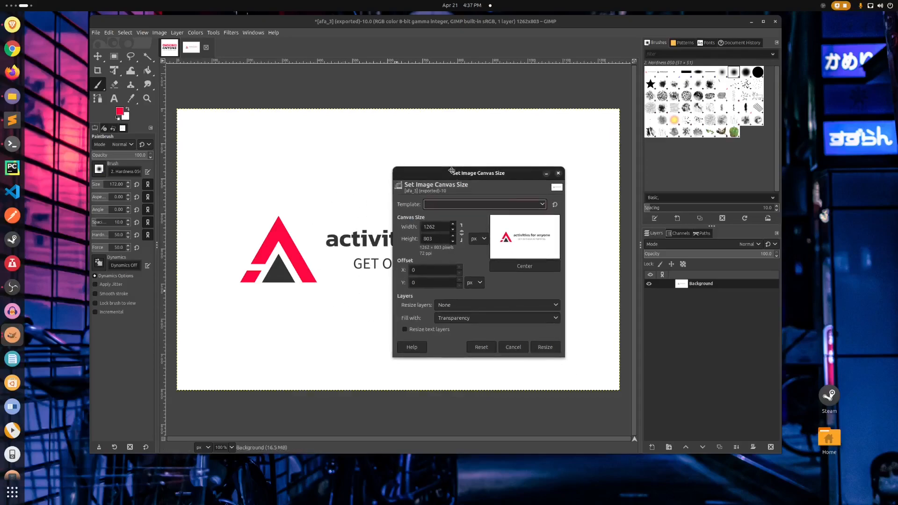
click(428, 240)
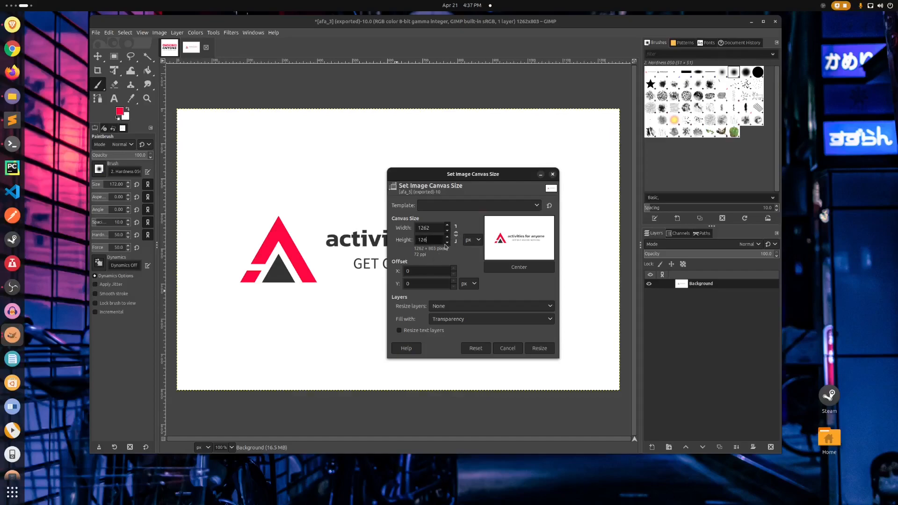
key(Return)
click(540, 357)
Move the Background layer with the logo down to about the vertical middle of the square canvas.
scroll(473, 219, down, 3)
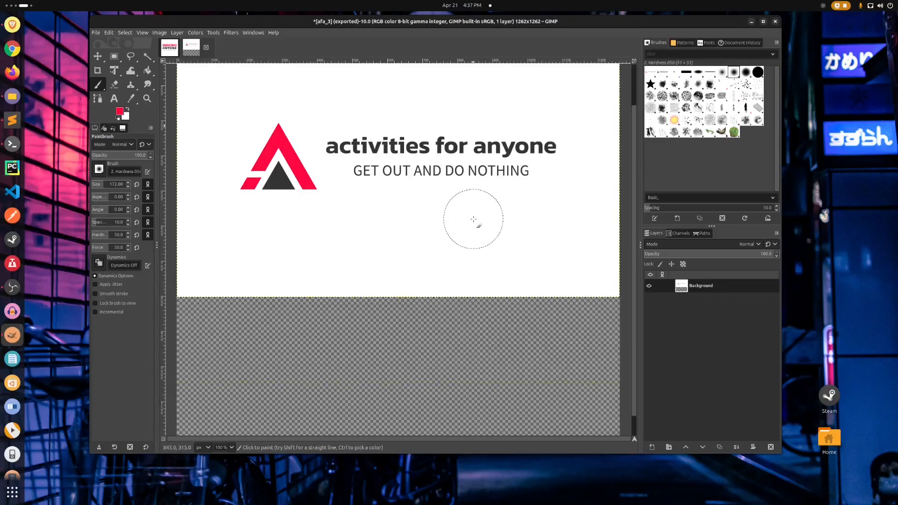
scroll(473, 218, up, 2)
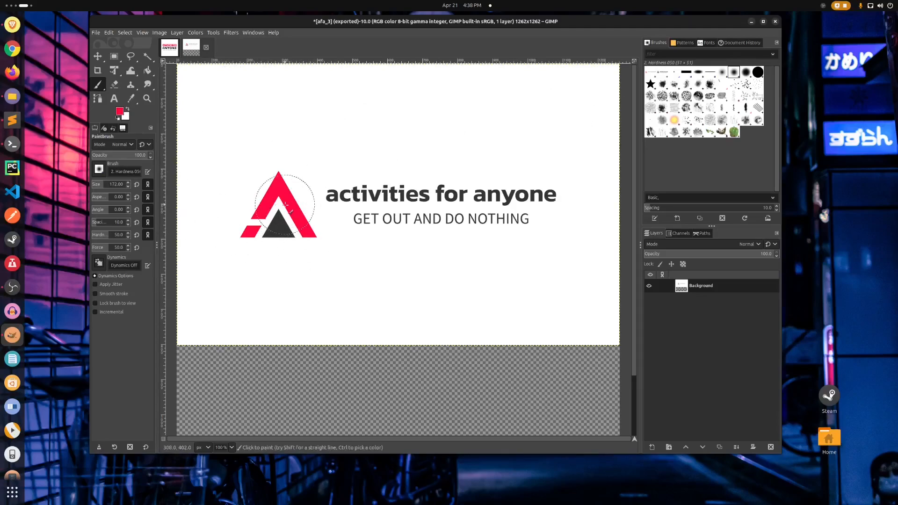
click(97, 56)
drag(400, 130, 401, 193)
scroll(446, 130, down, 2)
scroll(446, 131, up, 2)
scroll(433, 168, down, 2)
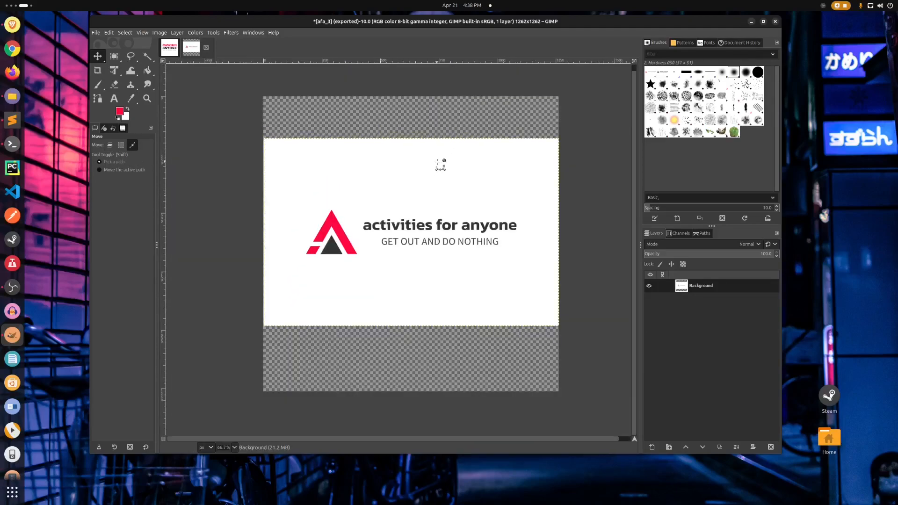
drag(405, 173, 407, 182)
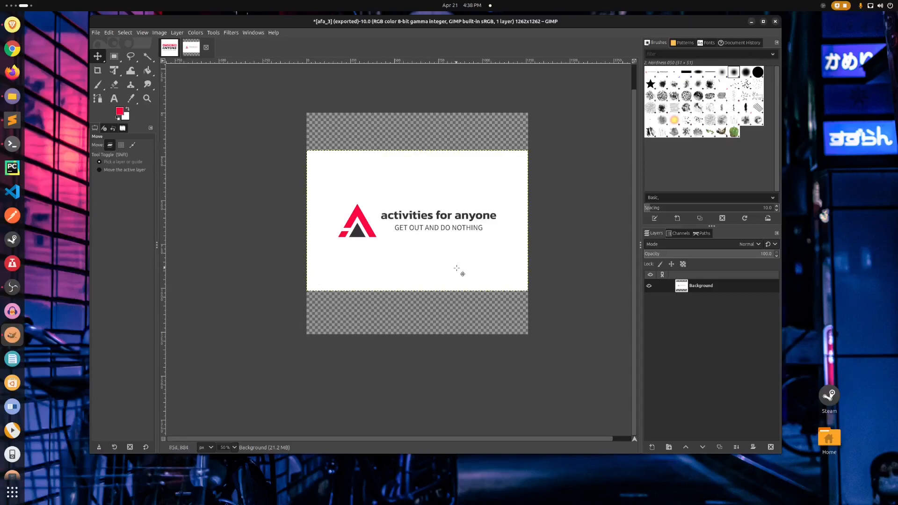
Flatten the square logo image so the transparent bands above and below the logo are filled with white.
right_click(362, 128)
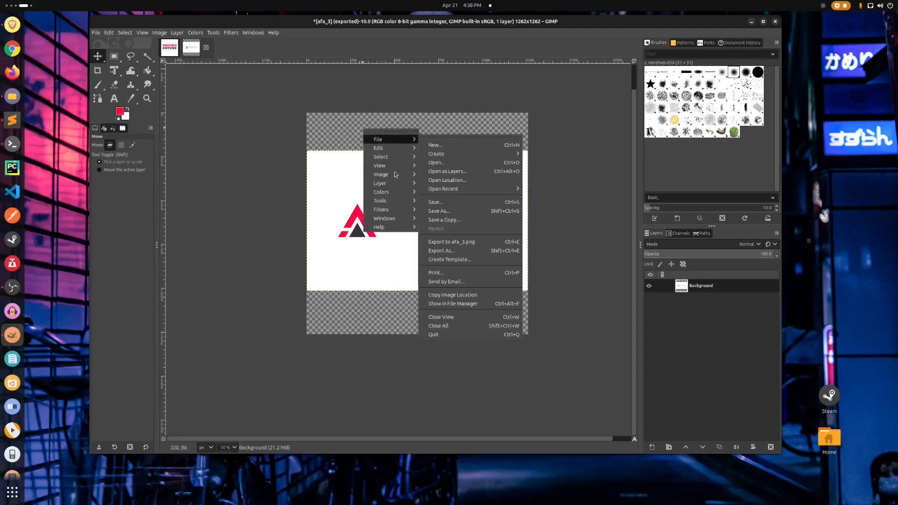
mouse_move(394, 173)
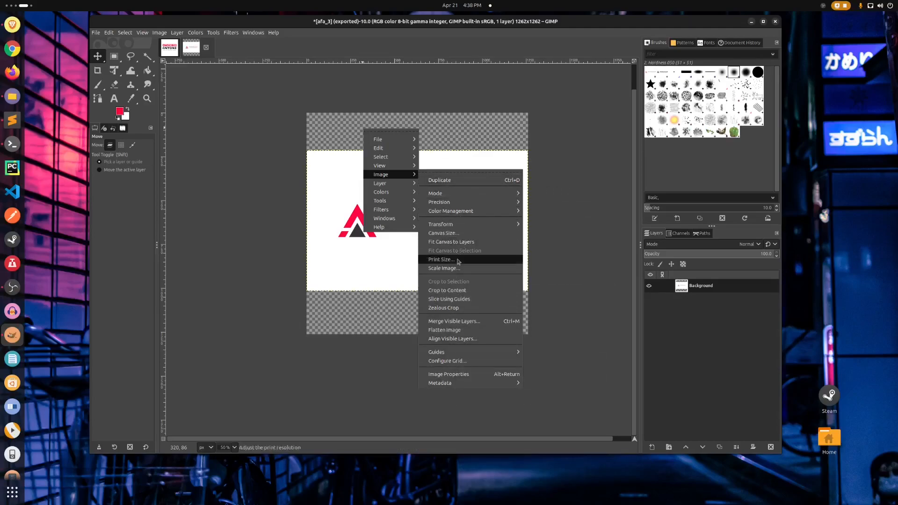
click(456, 330)
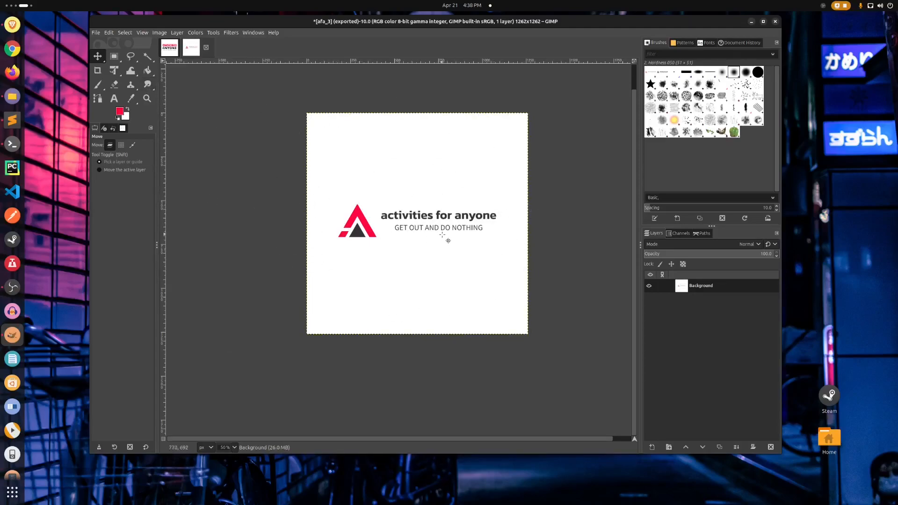
Export the flattened square logo as afa_4.png in the Pictures folder with the default PNG options.
click(96, 32)
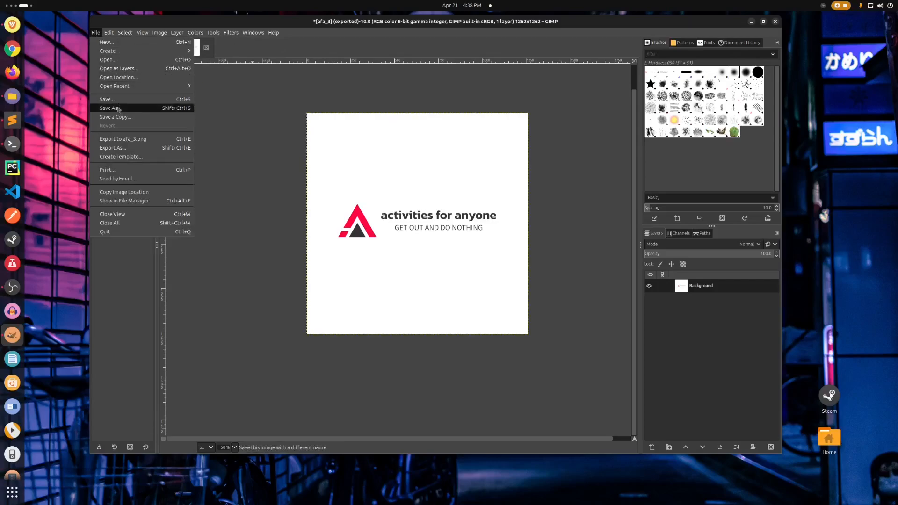
click(120, 148)
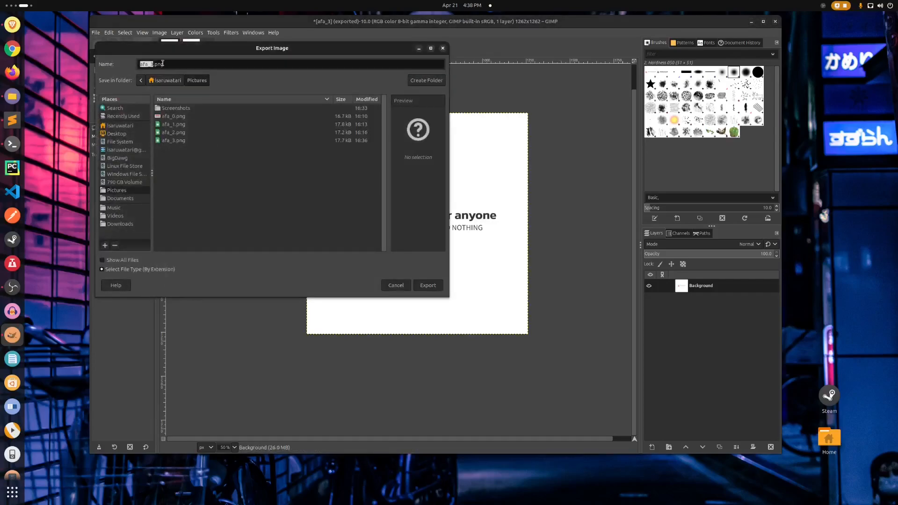
text(4)
key(Return)
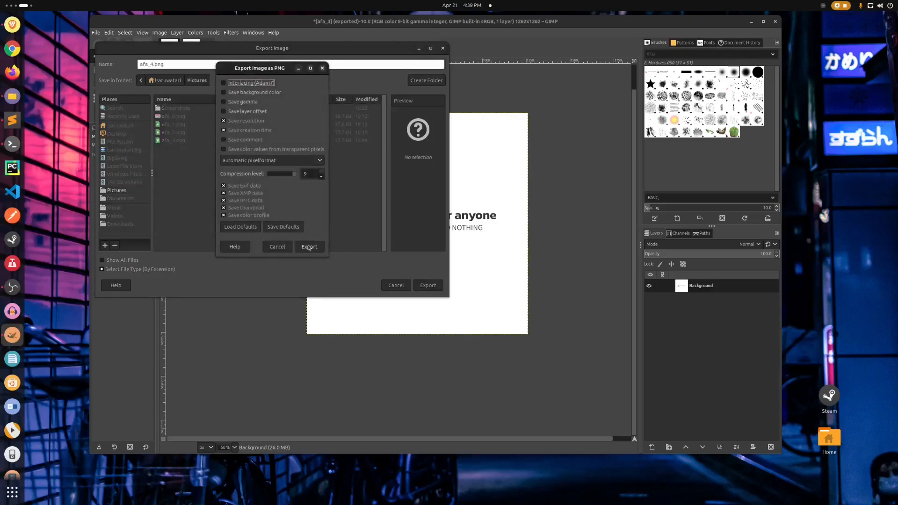
click(309, 247)
Switch to the browser and load afa_4.png as the YouTube channel's new profile picture.
key(super+Page_Up)
key(super+Page_Up)
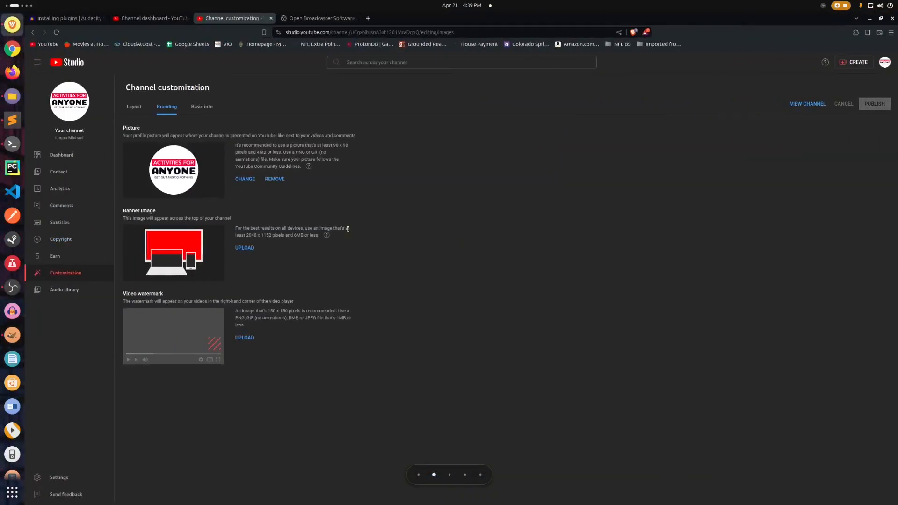
click(244, 179)
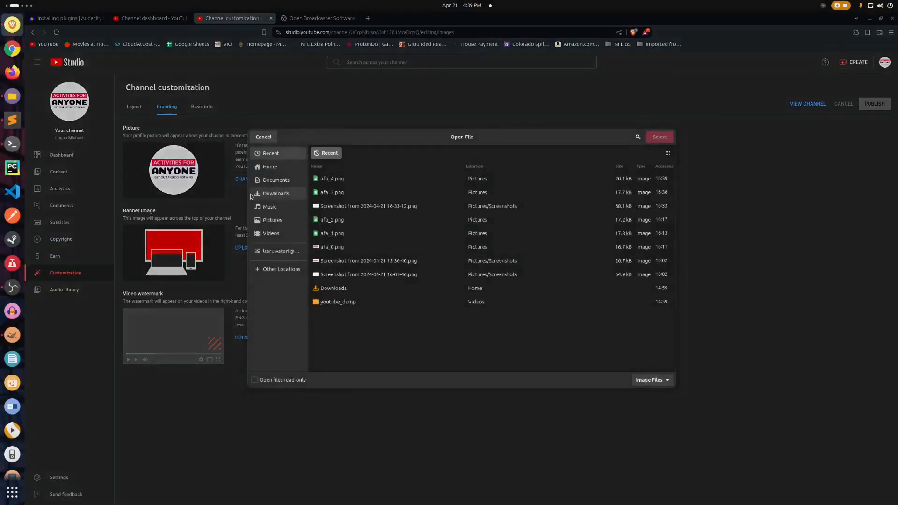
click(335, 179)
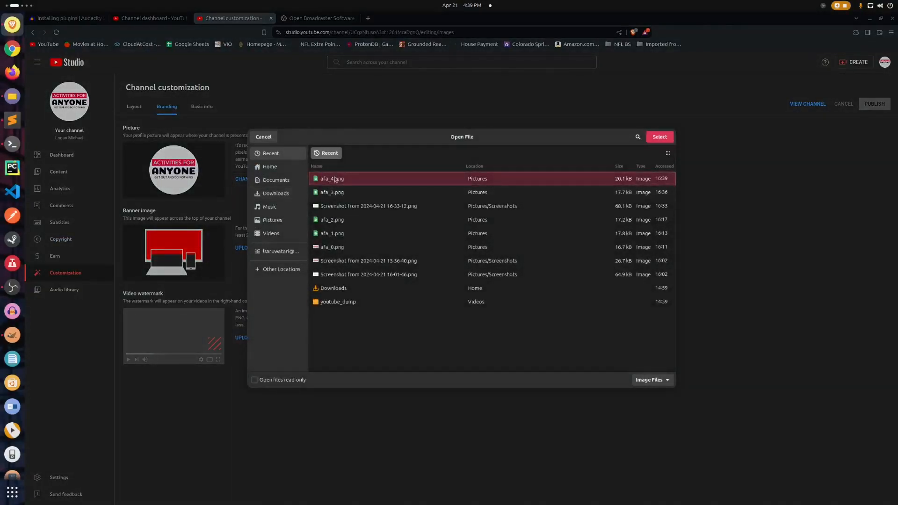
click(667, 133)
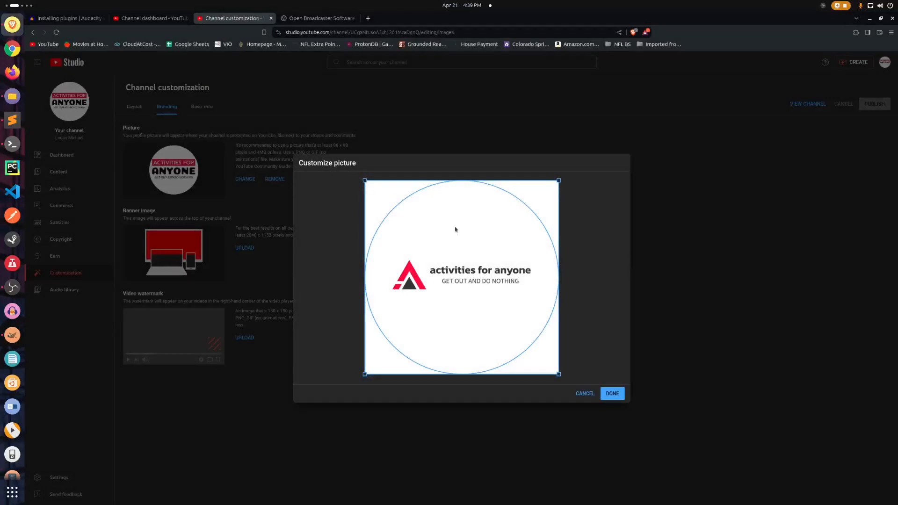
Shrink the profile picture's circular crop closely around the logo, centre it vertically, and apply the crop.
drag(556, 182, 542, 205)
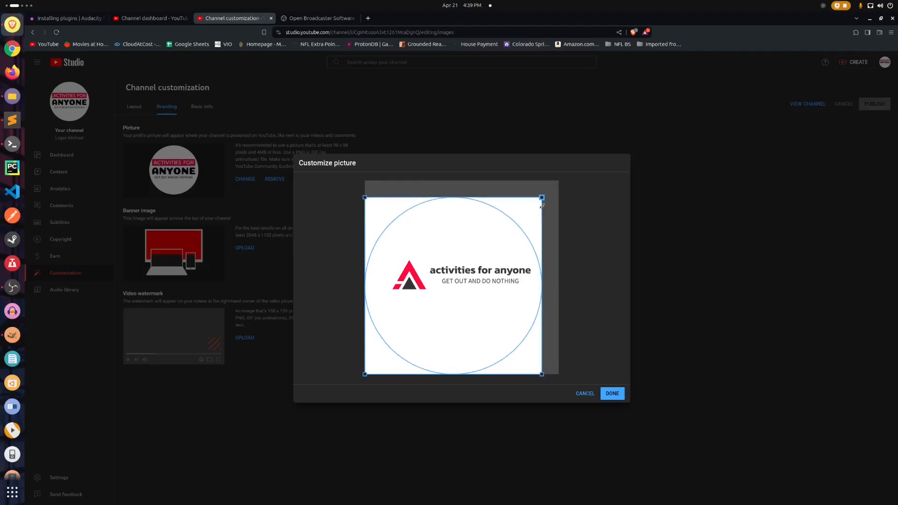
drag(378, 203, 413, 218)
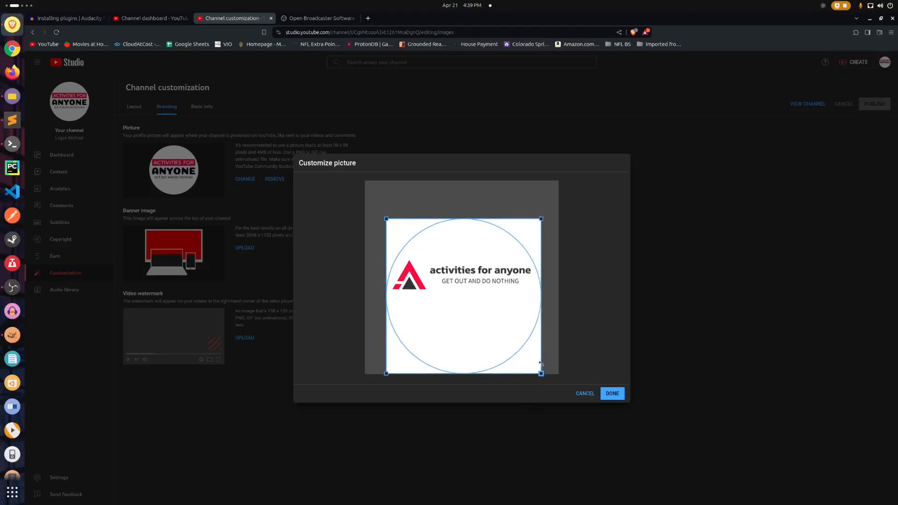
drag(482, 345, 481, 326)
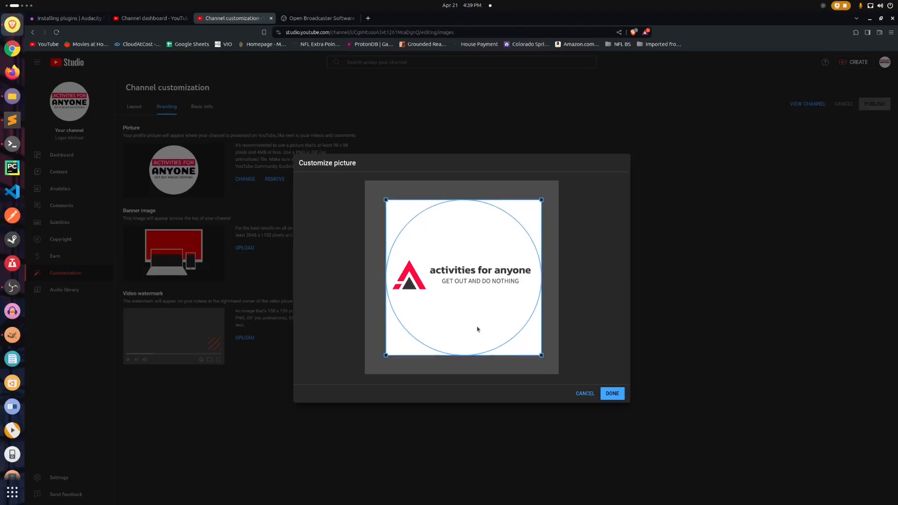
drag(539, 358, 533, 336)
drag(435, 253, 435, 255)
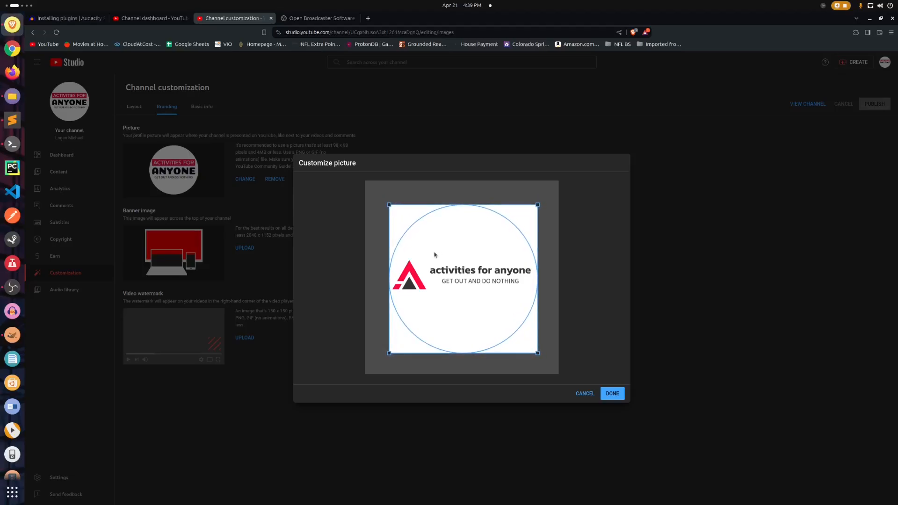
click(614, 392)
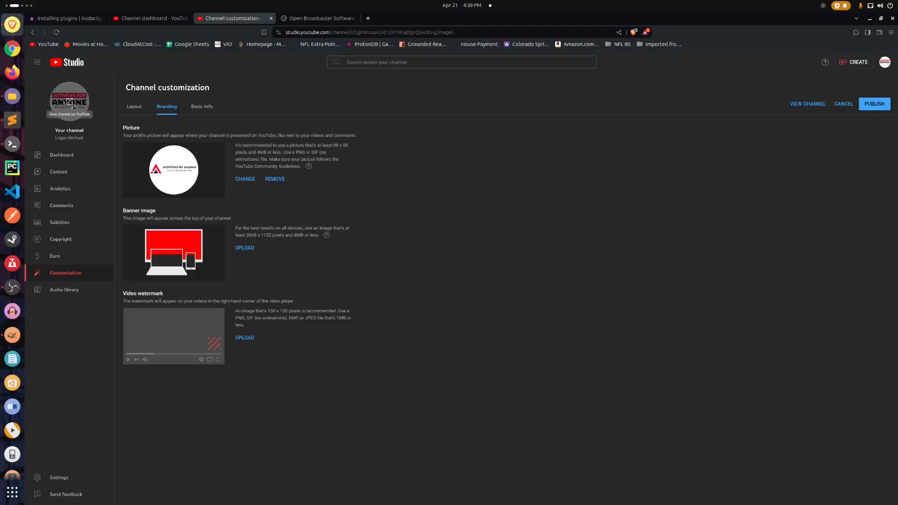
Try to go to the channel dashboard without publishing, and discard the profile picture change on the branding page.
click(60, 156)
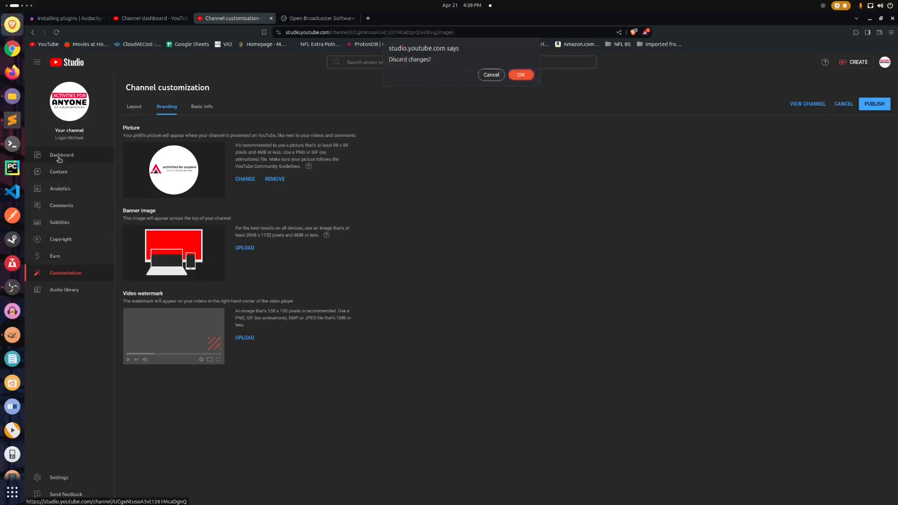
click(495, 74)
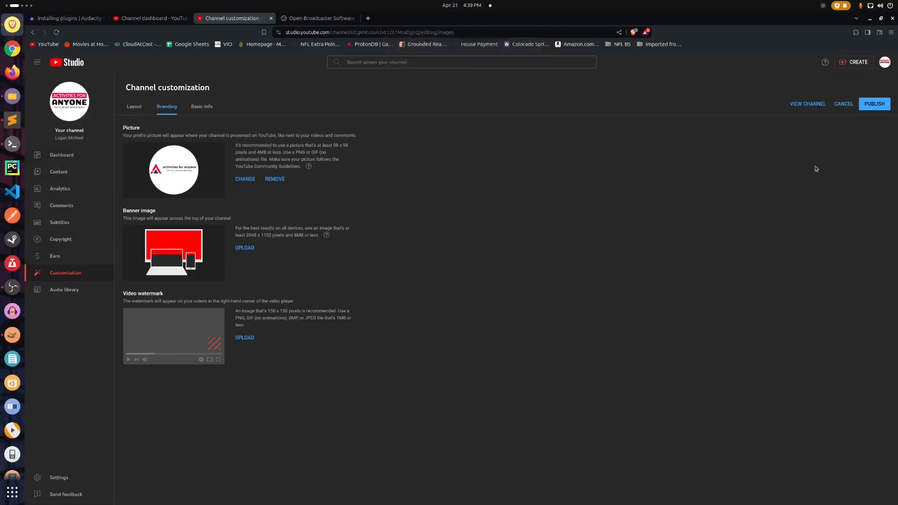
click(845, 105)
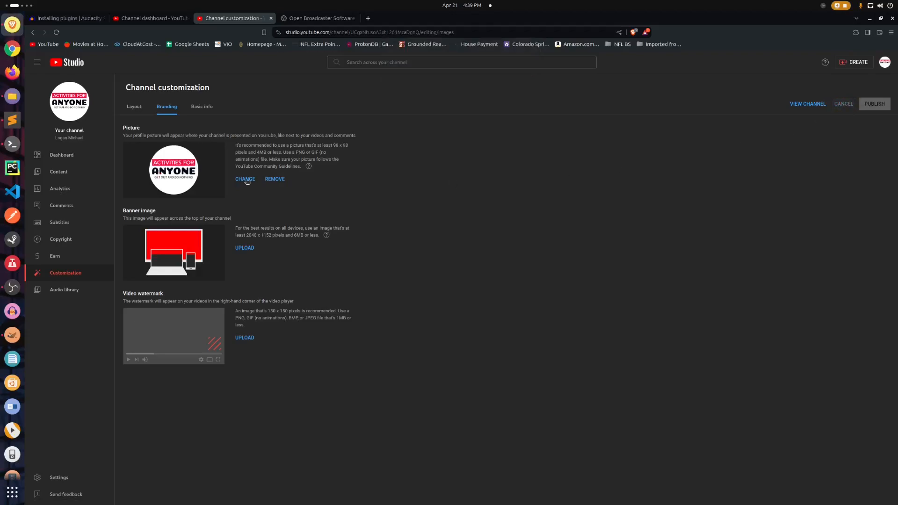